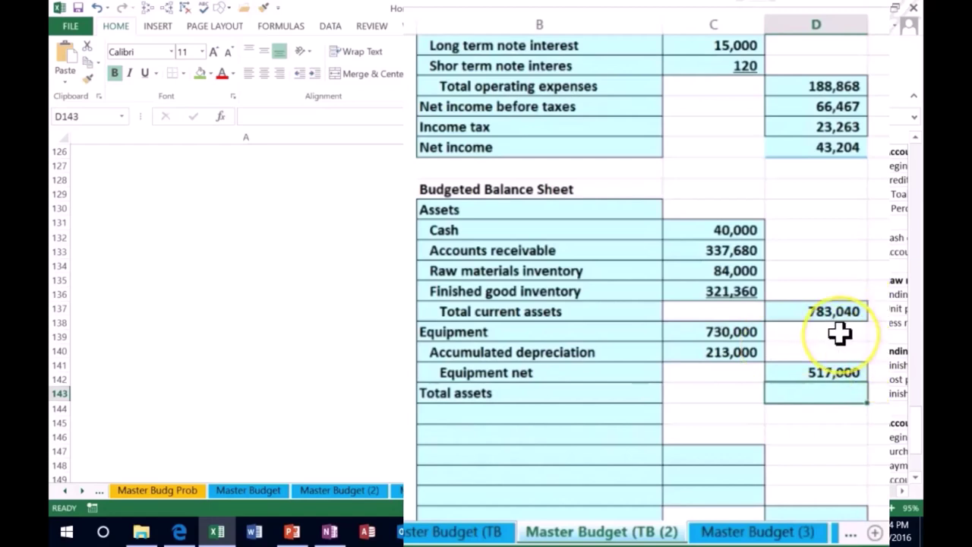
- Total the assets in D143 as =D139+D142, giving 1,300,040
{"action": "type", "text": "="}
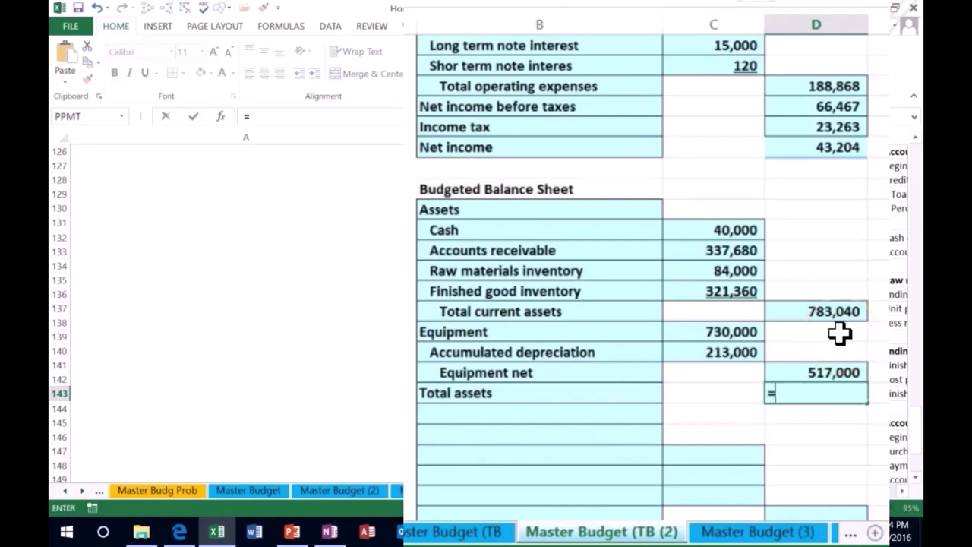
{"action": "left_click", "coordinate": [842, 310]}
{"action": "type", "text": "+"}
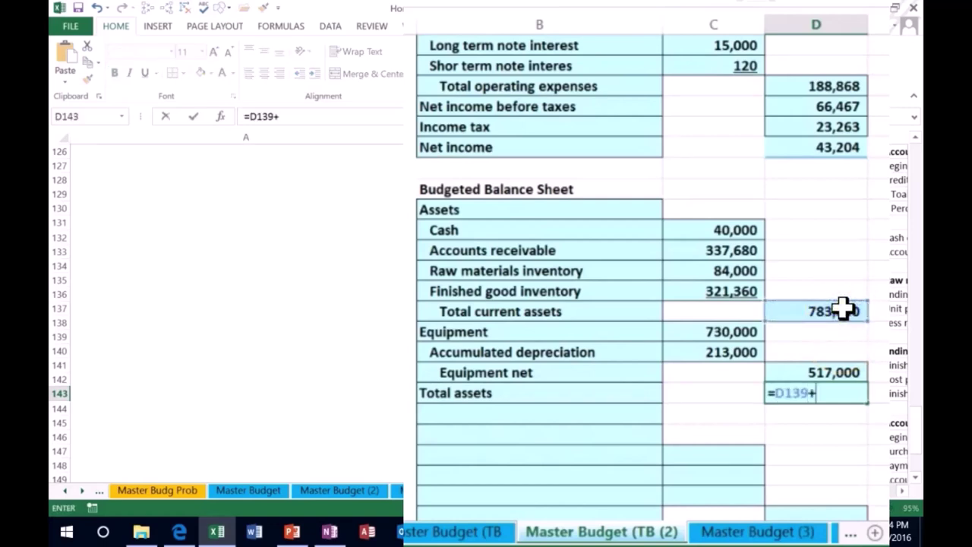
{"action": "left_click", "coordinate": [854, 372]}
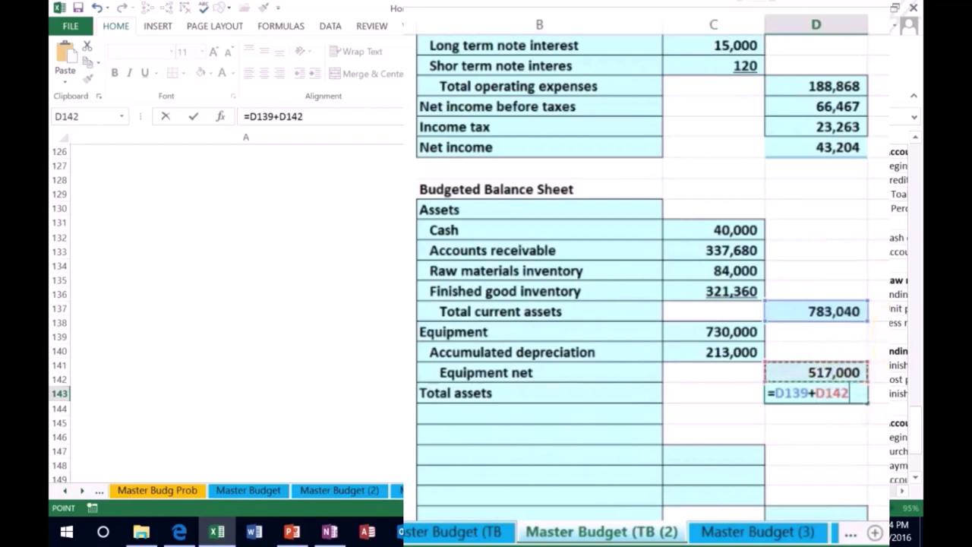
{"action": "key", "text": "Return"}
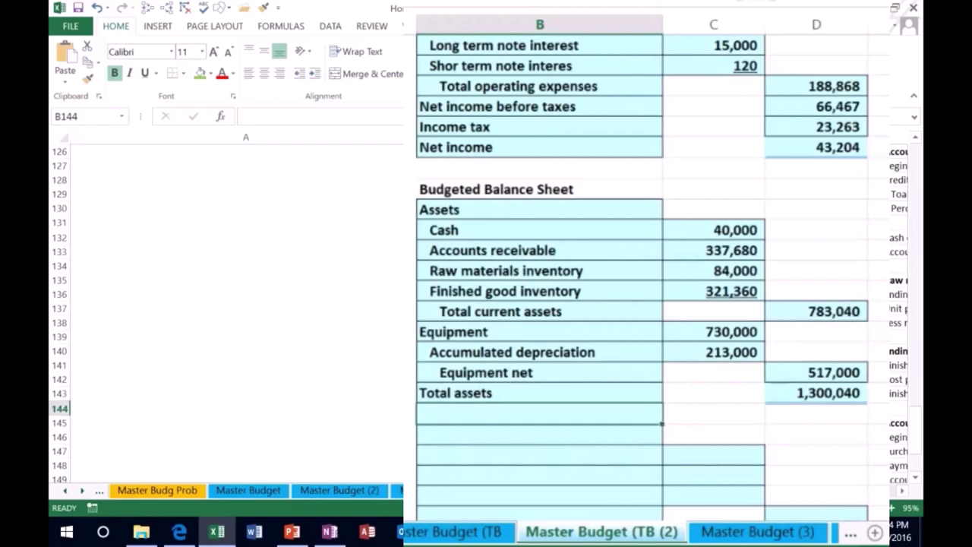
- Add the Liabilities and equity, Current liabilities and Accounts payable labels in B144:B146
{"action": "type", "text": "Liabilities and equity"}
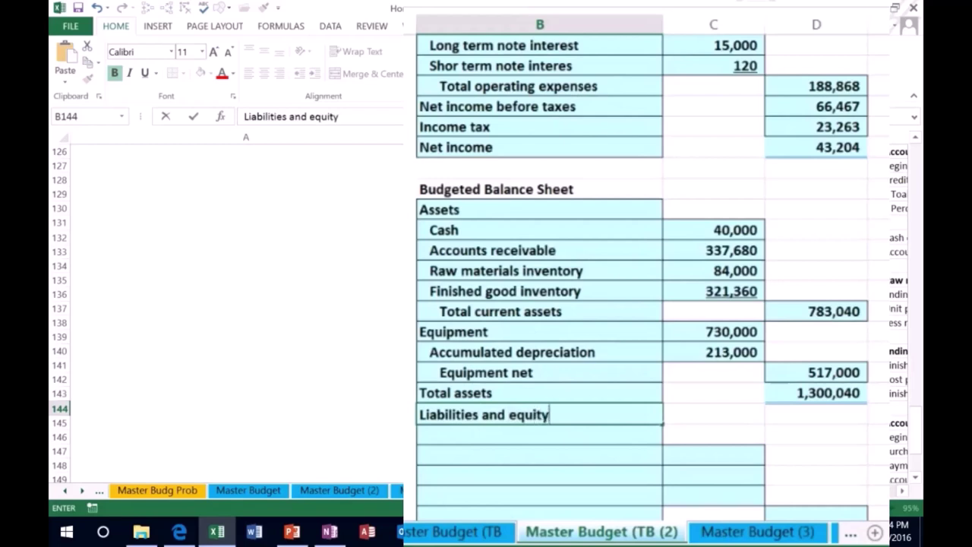
{"action": "key", "text": "Return"}
{"action": "key", "text": "Up"}
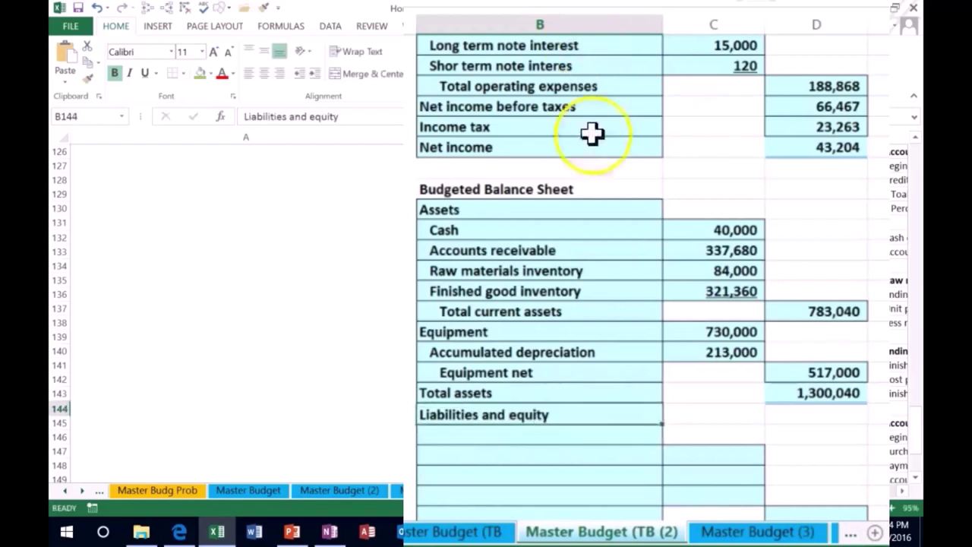
{"action": "left_click", "coordinate": [495, 432]}
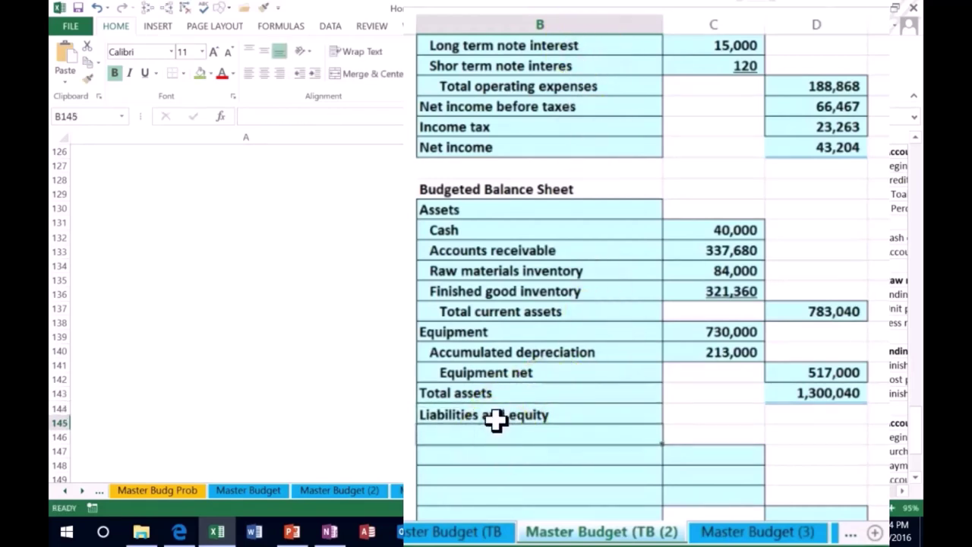
{"action": "type", "text": "Current liabilities"}
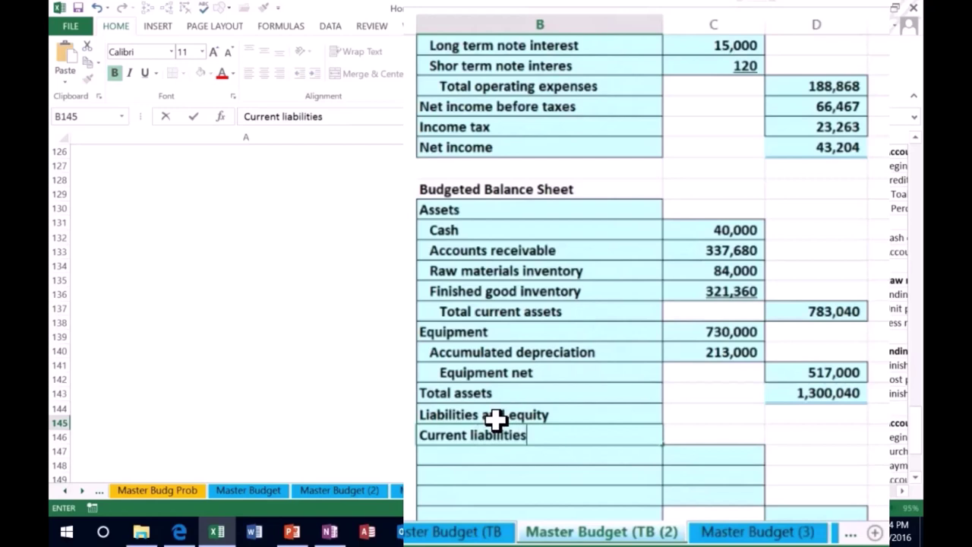
{"action": "key", "text": "Return"}
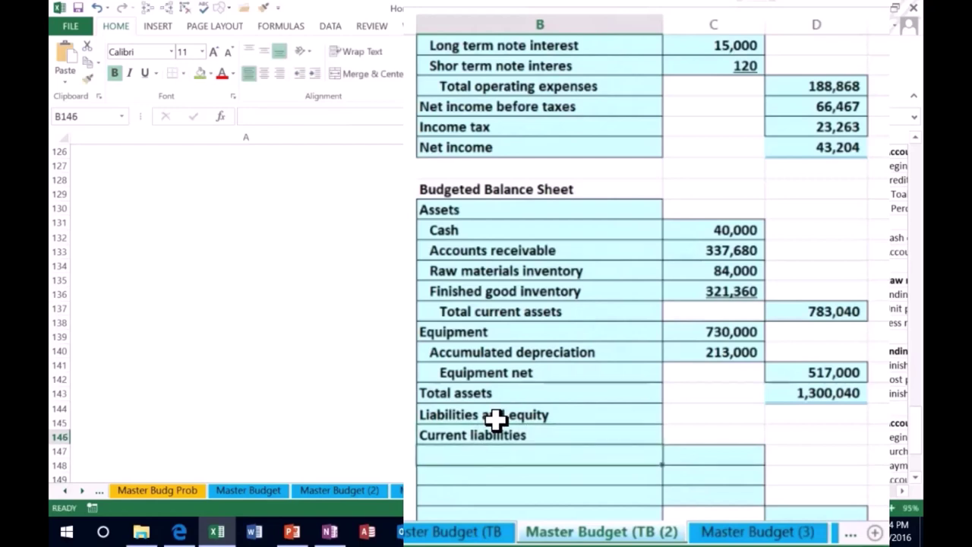
{"action": "type", "text": "Accounts "}
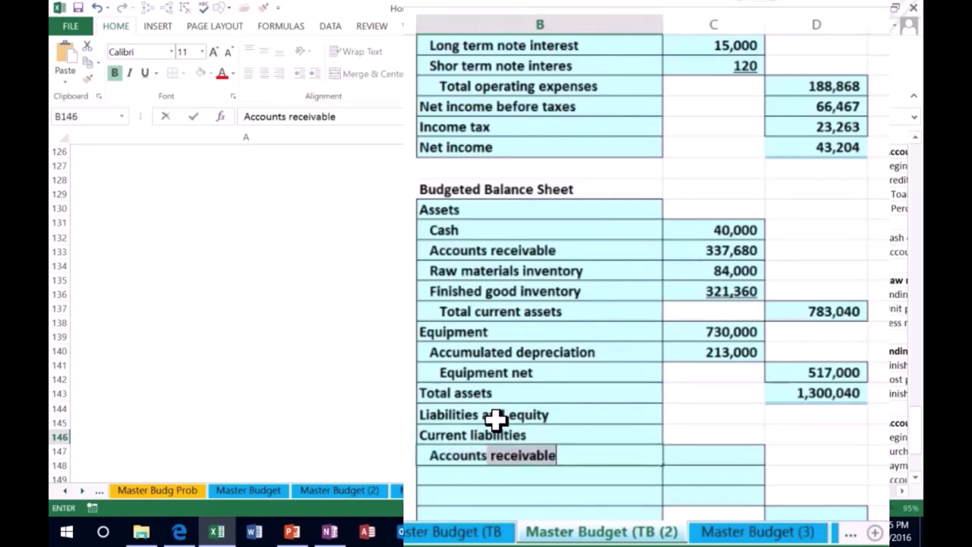
{"action": "type", "text": "paya"}
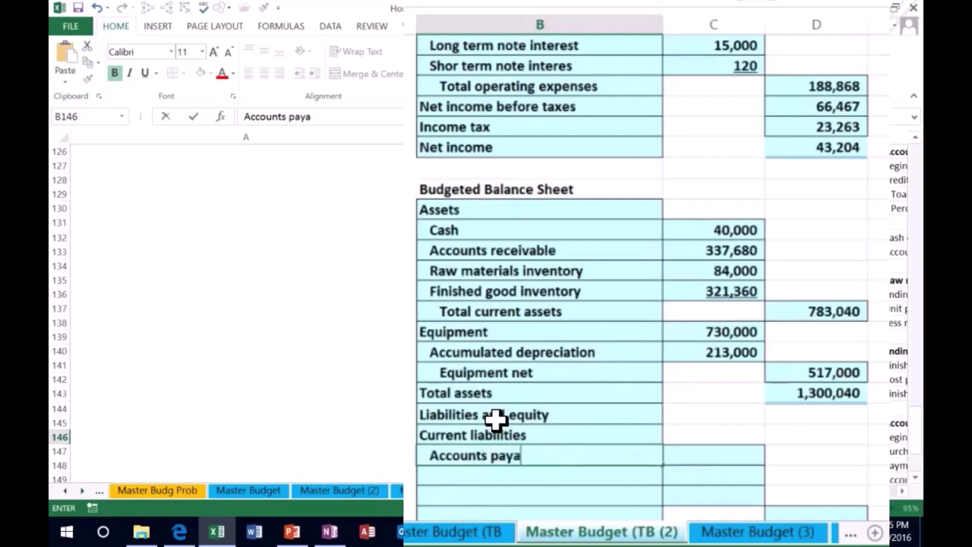
{"action": "type", "text": "ble"}
{"action": "key", "text": "Tab"}
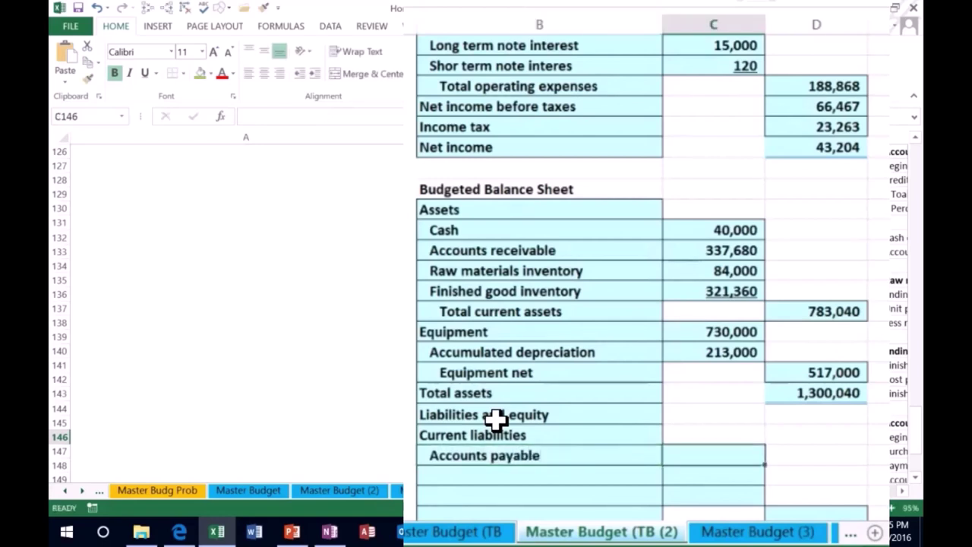
- Enter beginning accounts payable of 200,500 in H141
{"action": "left_click", "coordinate": [614, 283]}
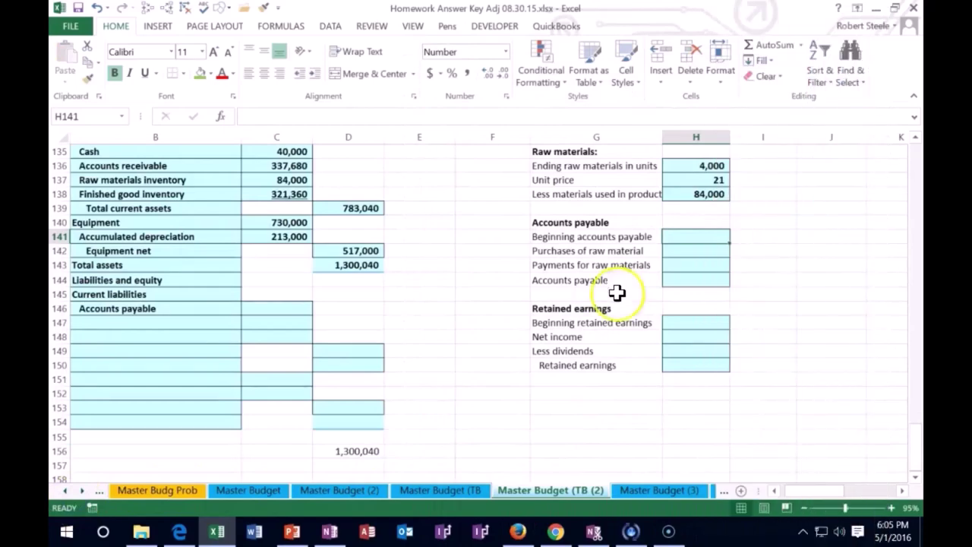
{"action": "left_click", "coordinate": [774, 491]}
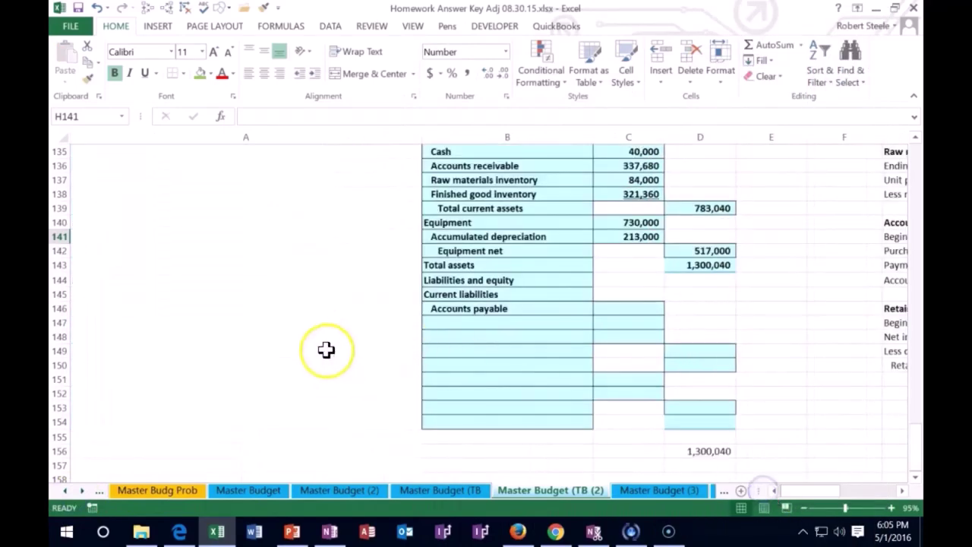
{"action": "scroll", "coordinate": [296, 344], "scroll_direction": "up", "scroll_amount": 5}
{"action": "scroll", "coordinate": [296, 344], "scroll_direction": "up", "scroll_amount": 20}
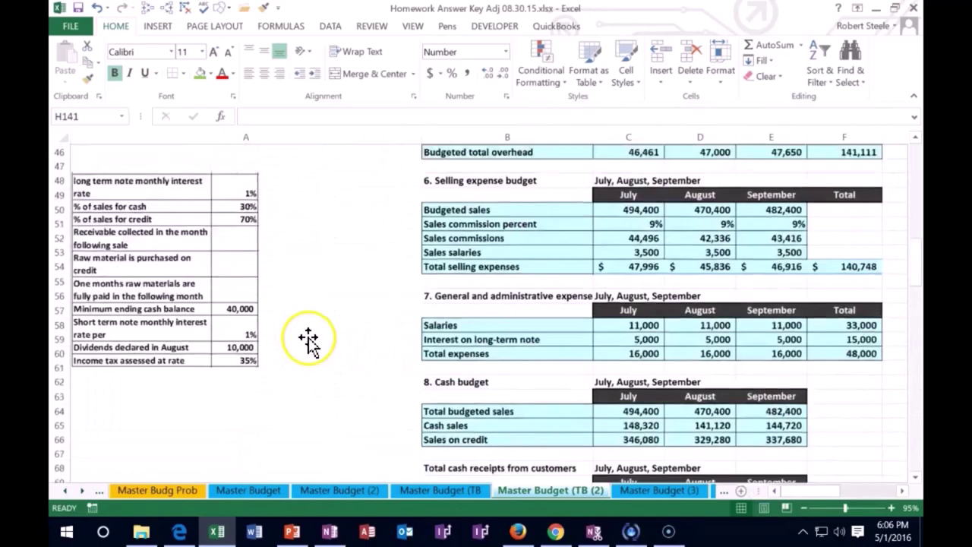
{"action": "scroll", "coordinate": [307, 342], "scroll_direction": "up", "scroll_amount": 8}
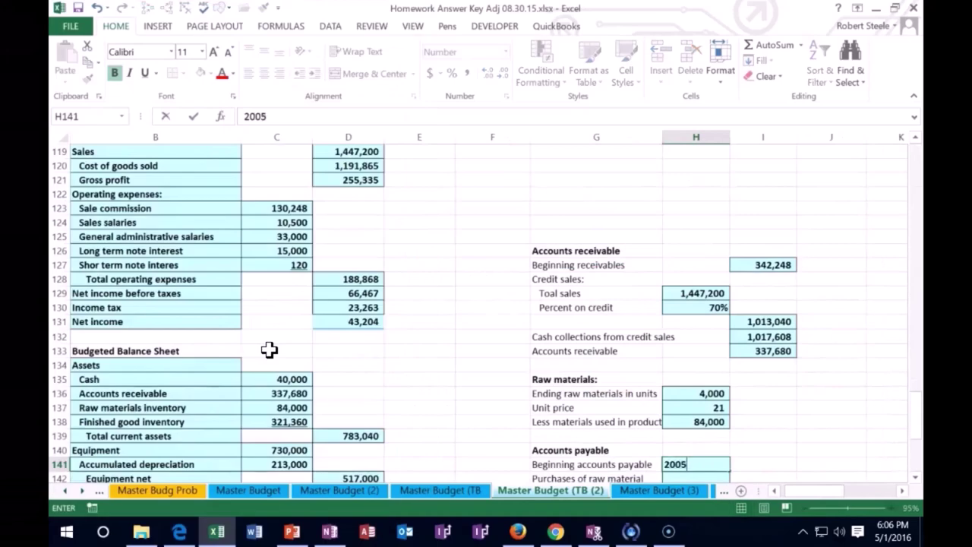
{"action": "type", "text": "0"}
{"action": "key", "text": "Return"}
- Link purchases of raw material in H142 to the 611,474 total on the Master Budget (3) sheet
{"action": "scroll", "coordinate": [329, 321], "scroll_direction": "down", "scroll_amount": 4}
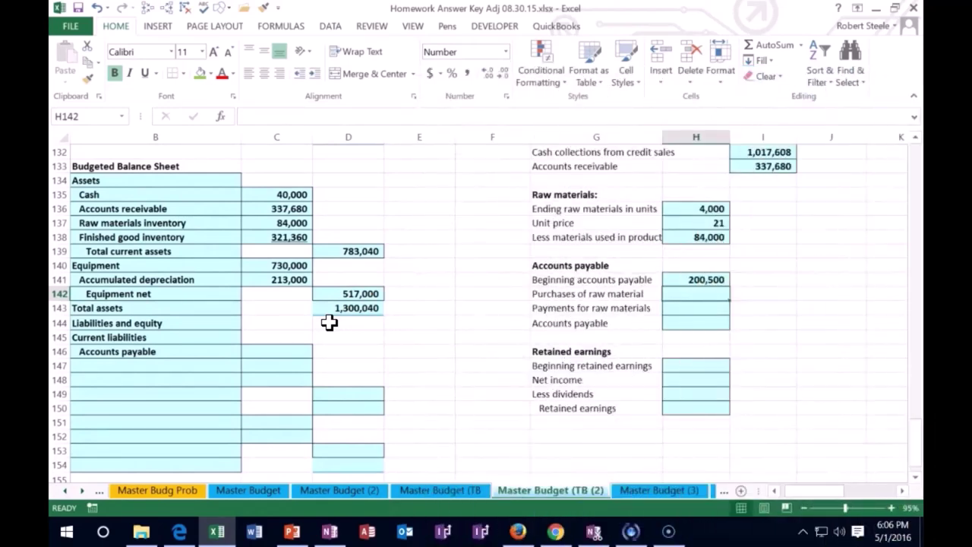
{"action": "type", "text": "="}
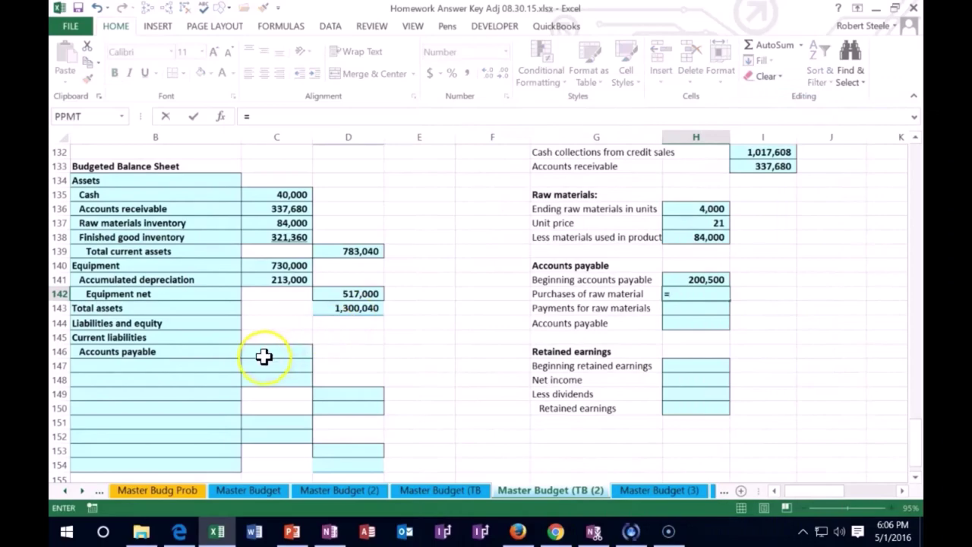
{"action": "scroll", "coordinate": [263, 352], "scroll_direction": "up", "scroll_amount": 15}
{"action": "scroll", "coordinate": [327, 328], "scroll_direction": "up", "scroll_amount": 16}
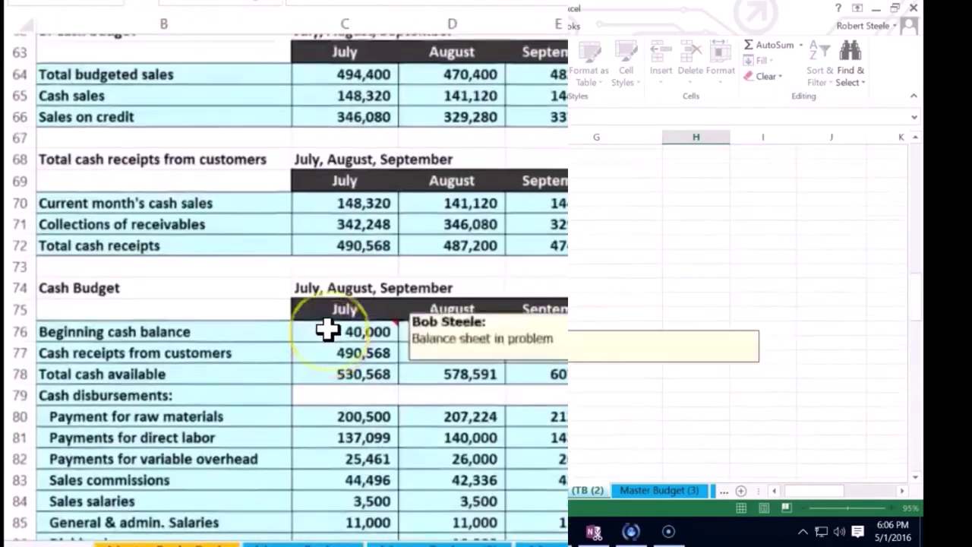
{"action": "scroll", "coordinate": [327, 328], "scroll_direction": "up", "scroll_amount": 8}
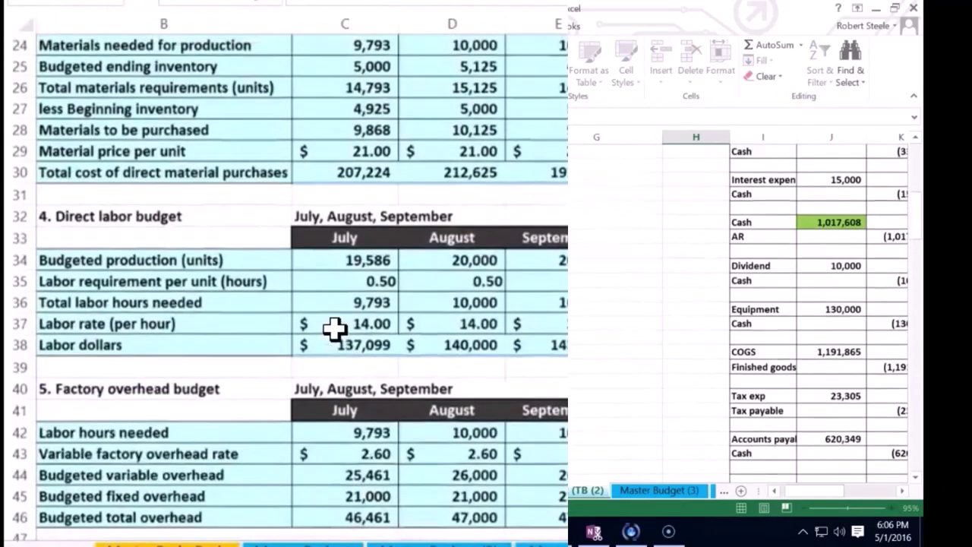
{"action": "scroll", "coordinate": [334, 332], "scroll_direction": "up", "scroll_amount": 1}
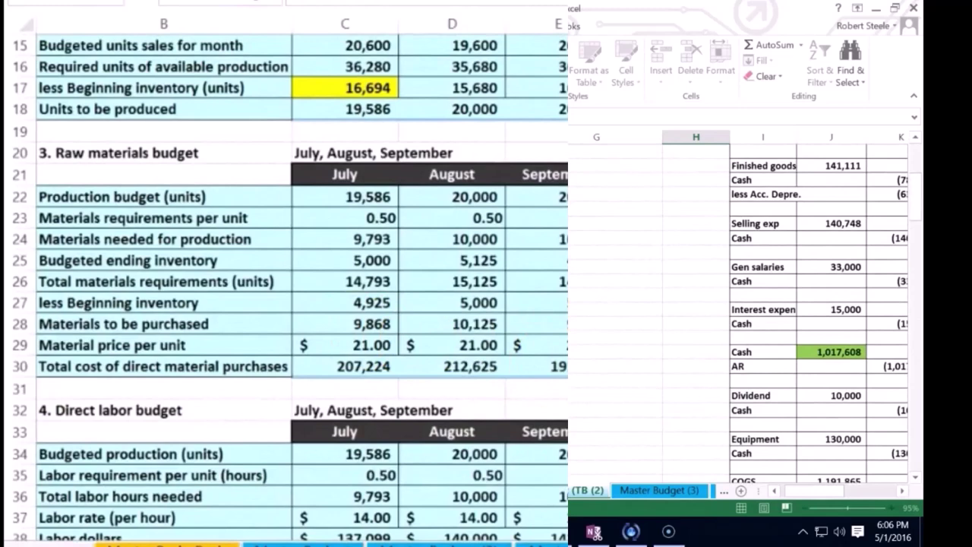
{"action": "key", "text": "ctrl+Page_Up"}
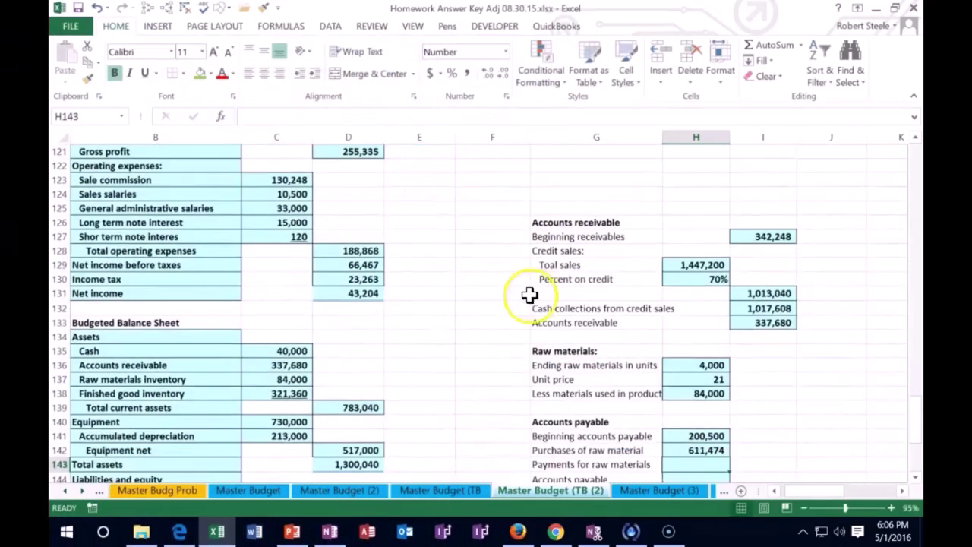
{"action": "scroll", "coordinate": [529, 296], "scroll_direction": "down", "scroll_amount": 3}
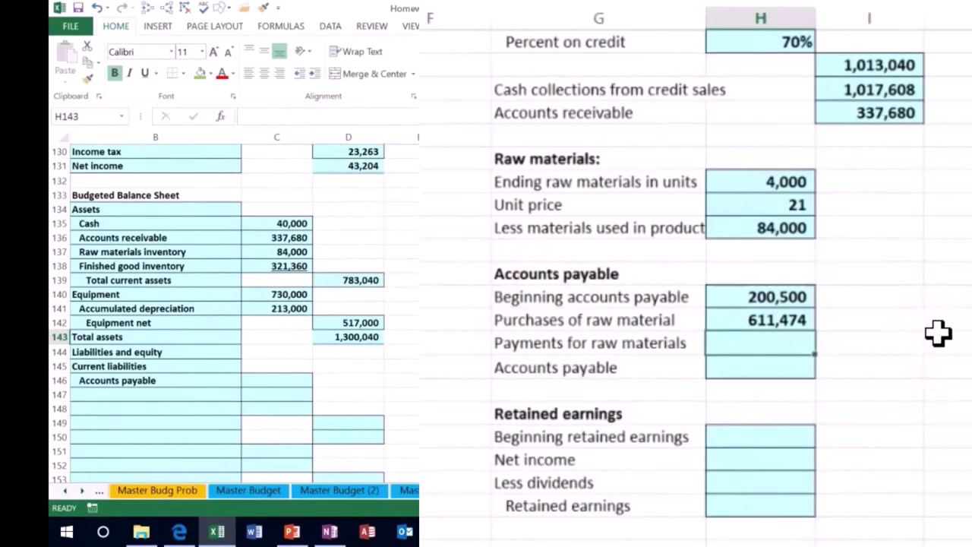
- Set H143 to the SUM of the July–September cash budget raw material payments, 620,349
{"action": "type", "text": "=sum"}
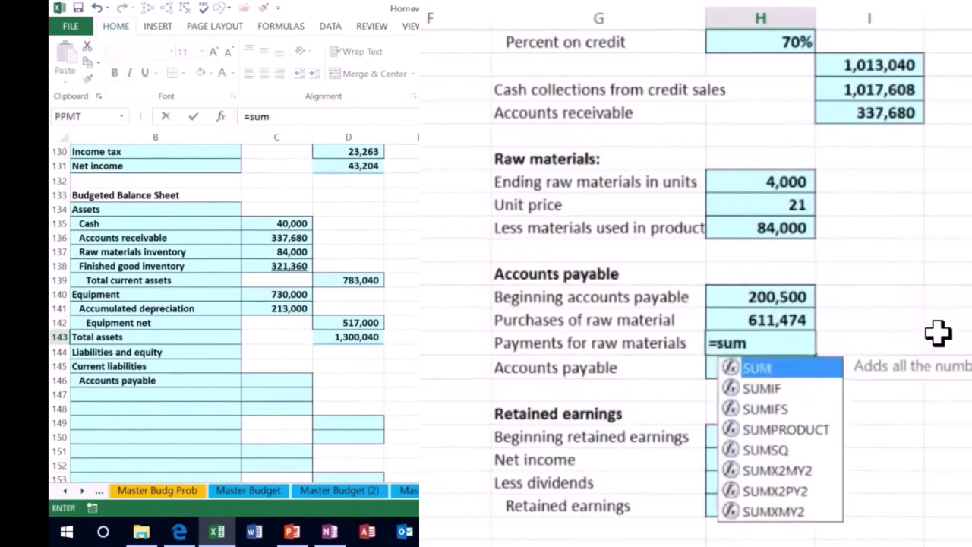
{"action": "type", "text": "("}
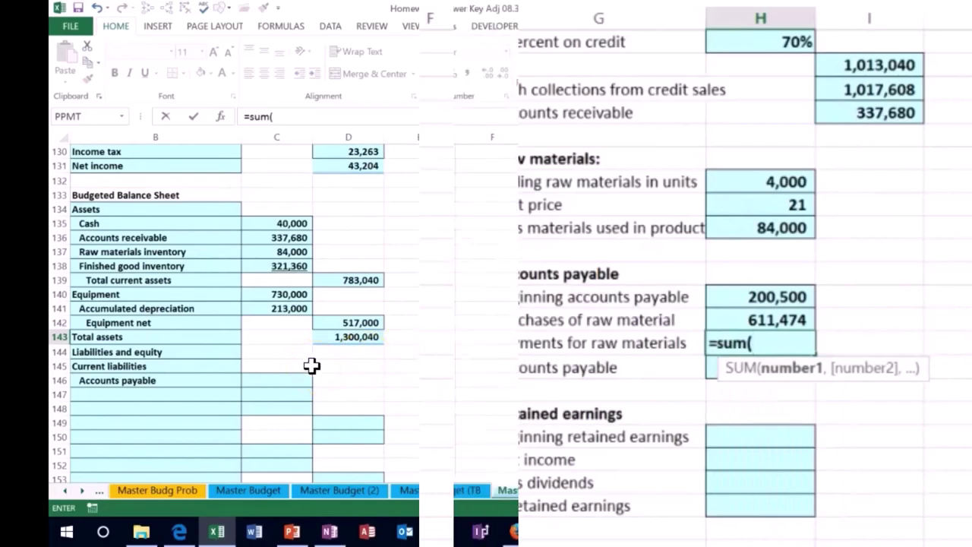
{"action": "scroll", "coordinate": [241, 386], "scroll_direction": "up", "scroll_amount": 4}
{"action": "scroll", "coordinate": [240, 386], "scroll_direction": "up", "scroll_amount": 8}
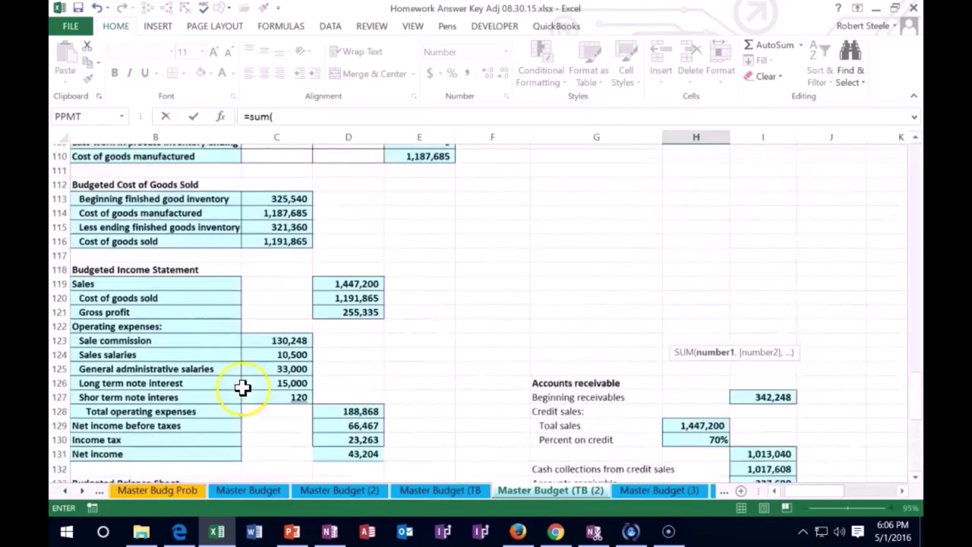
{"action": "scroll", "coordinate": [242, 386], "scroll_direction": "up", "scroll_amount": 9}
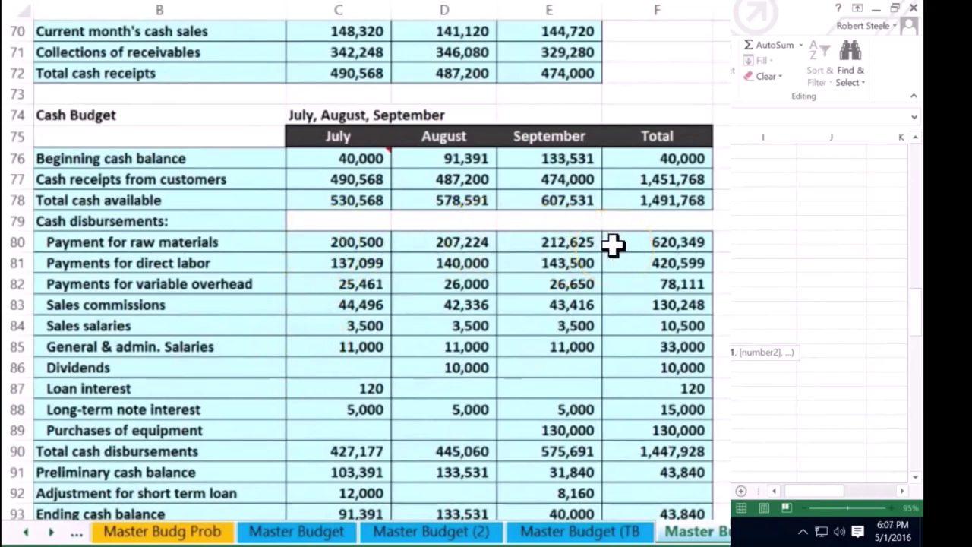
{"action": "left_click_drag", "start_coordinate": [348, 245], "coordinate": [527, 243]}
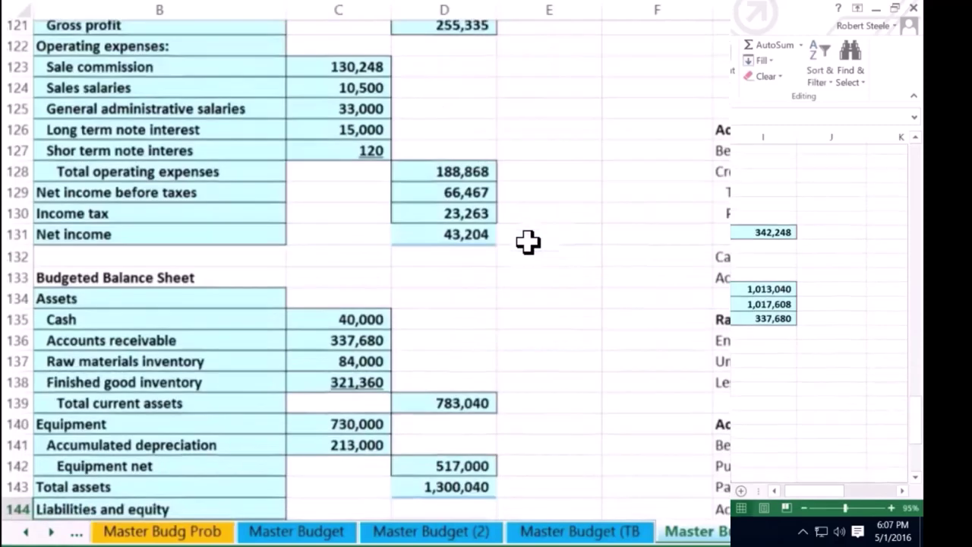
{"action": "left_click", "coordinate": [597, 243]}
{"action": "scroll", "coordinate": [597, 243], "scroll_direction": "down", "scroll_amount": 2}
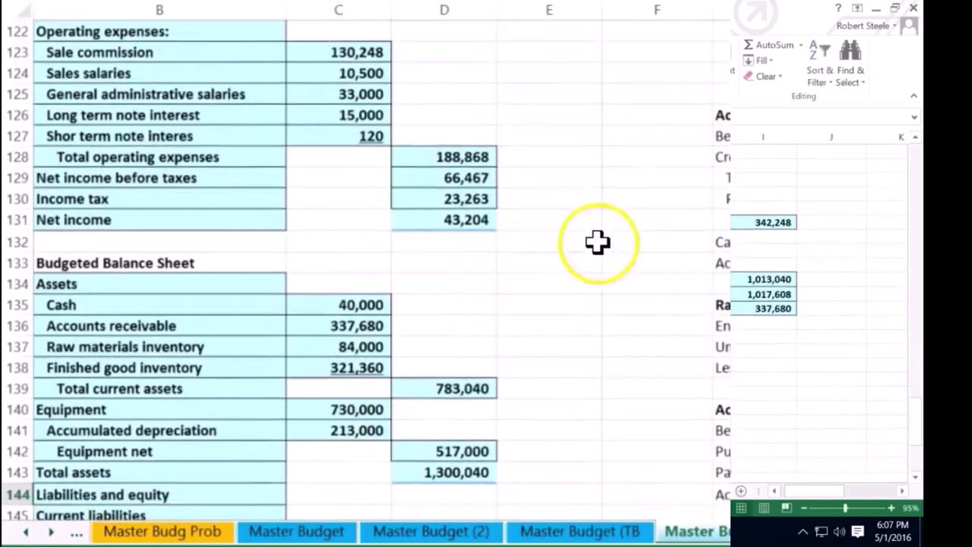
{"action": "scroll", "coordinate": [597, 243], "scroll_direction": "down", "scroll_amount": 3}
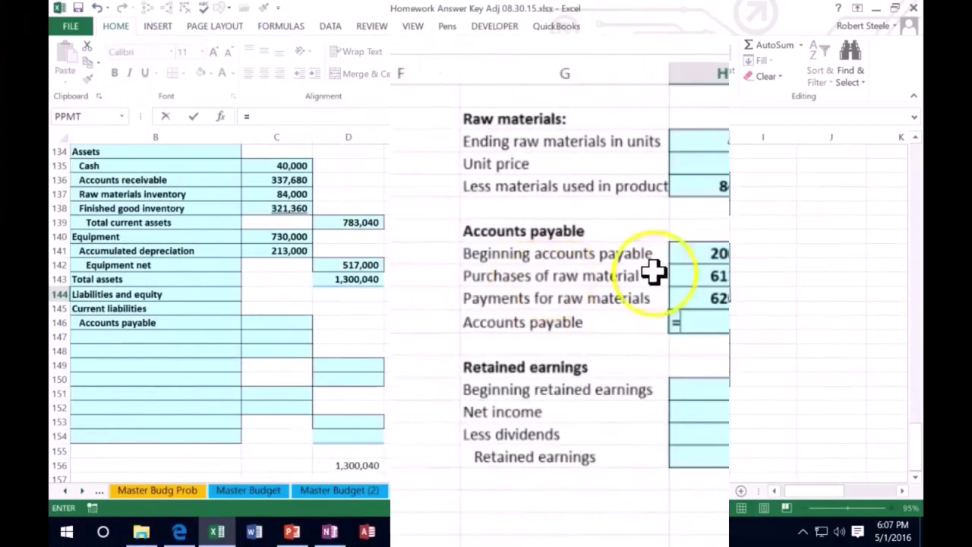
- Compute ending accounts payable in H144 as =H141+H142-H143, giving 191,625
{"action": "left_click", "coordinate": [679, 256]}
{"action": "type", "text": "+"}
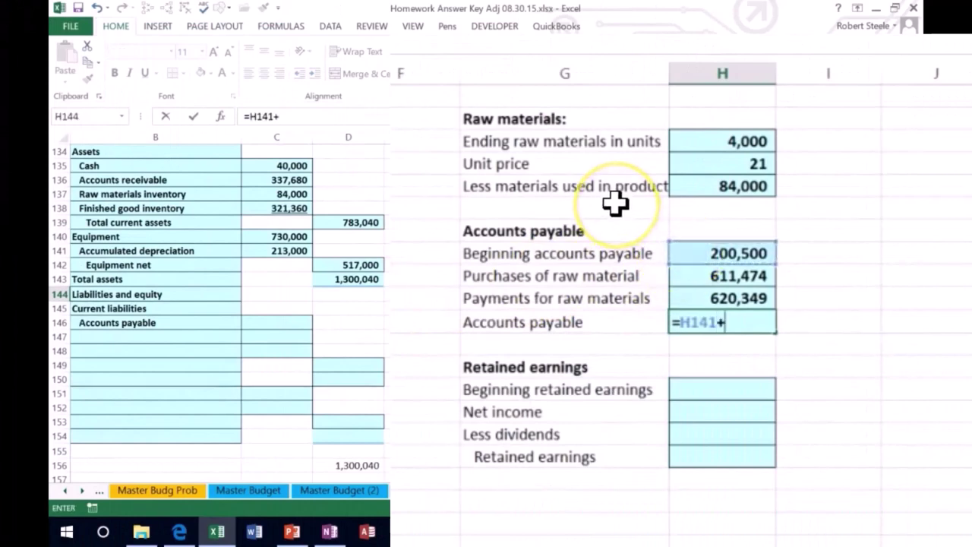
{"action": "left_click", "coordinate": [711, 276]}
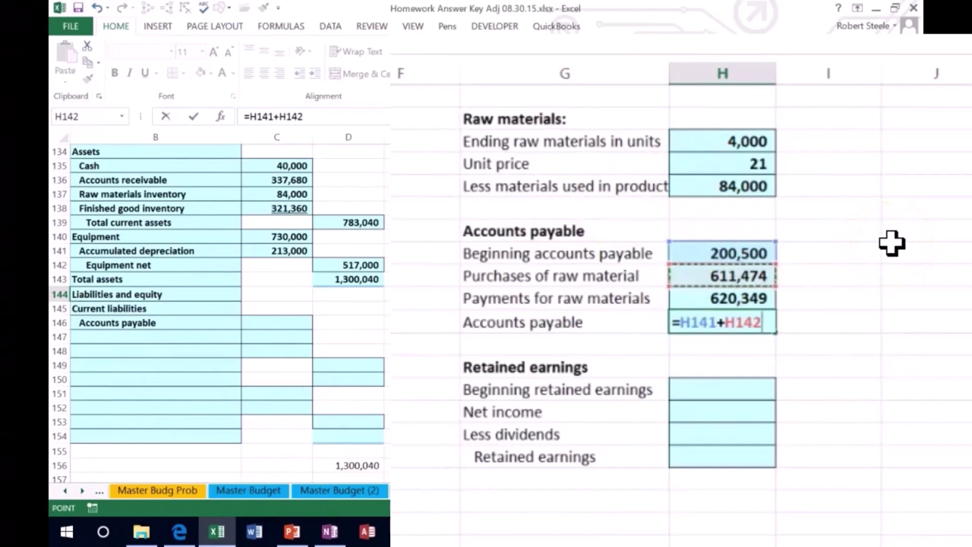
{"action": "type", "text": "-"}
{"action": "left_click", "coordinate": [718, 298]}
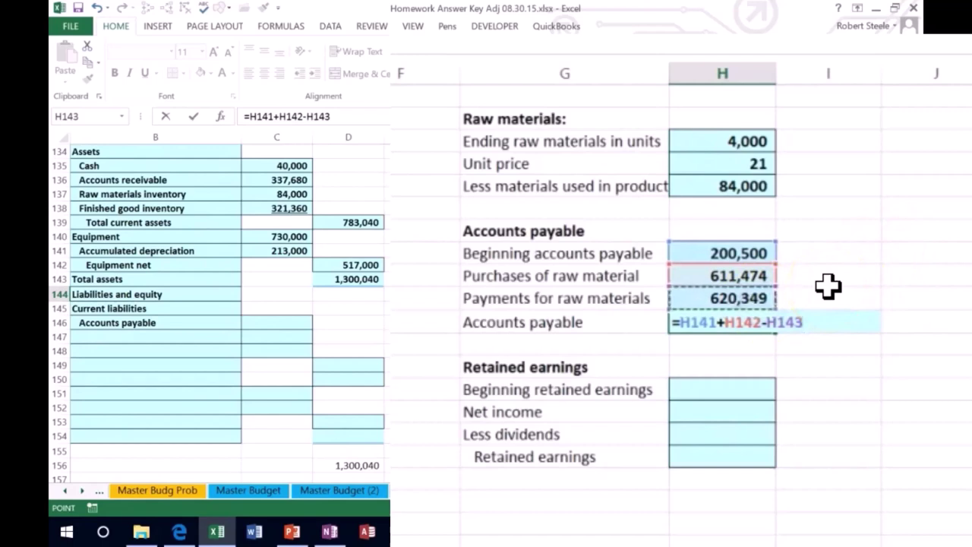
{"action": "key", "text": "Return"}
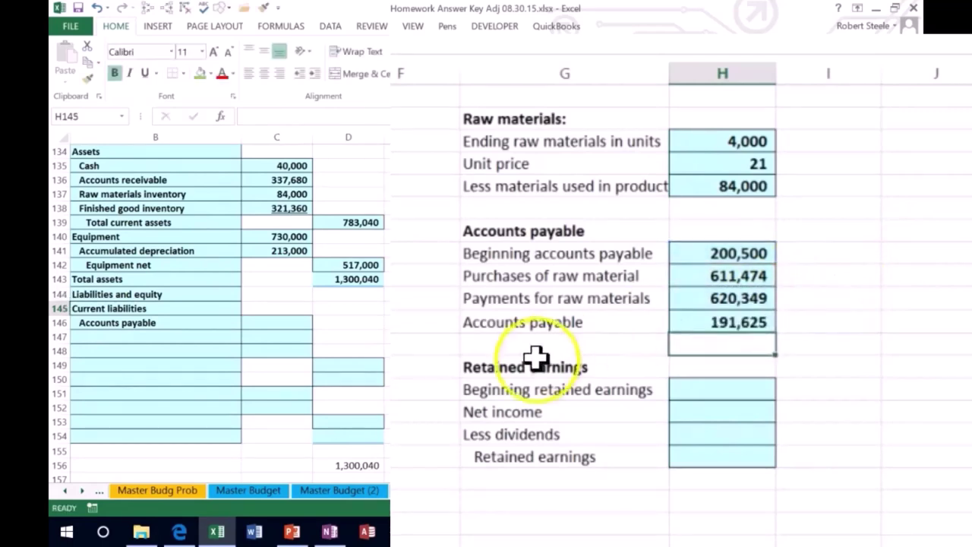
- Link the balance sheet's Accounts payable amount in C146 to the 191,625 in H144
{"action": "left_click", "coordinate": [283, 323]}
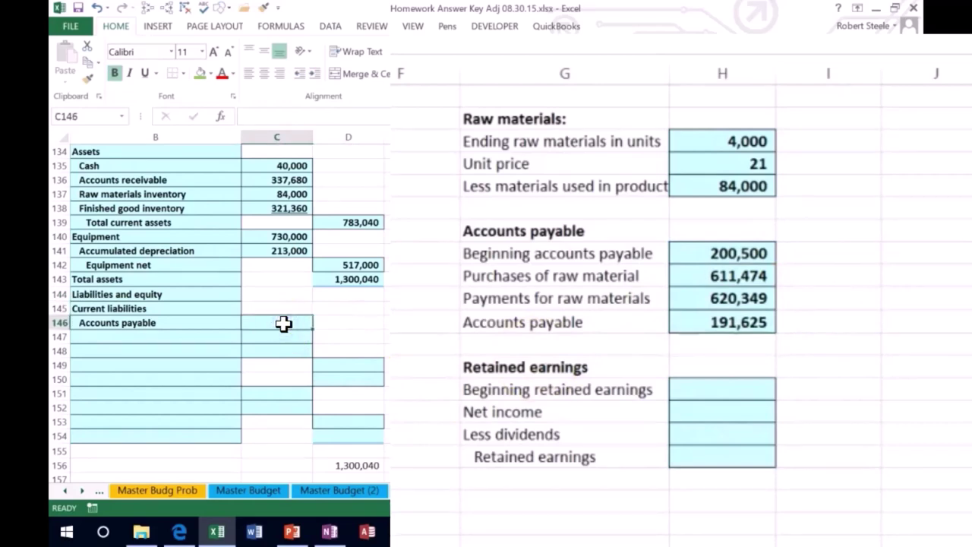
{"action": "type", "text": "="}
{"action": "key", "text": "Right"}
{"action": "key", "text": "Right"}
{"action": "key", "text": "Right"}
{"action": "key", "text": "Right"}
{"action": "key", "text": "Right"}
{"action": "key", "text": "Right"}
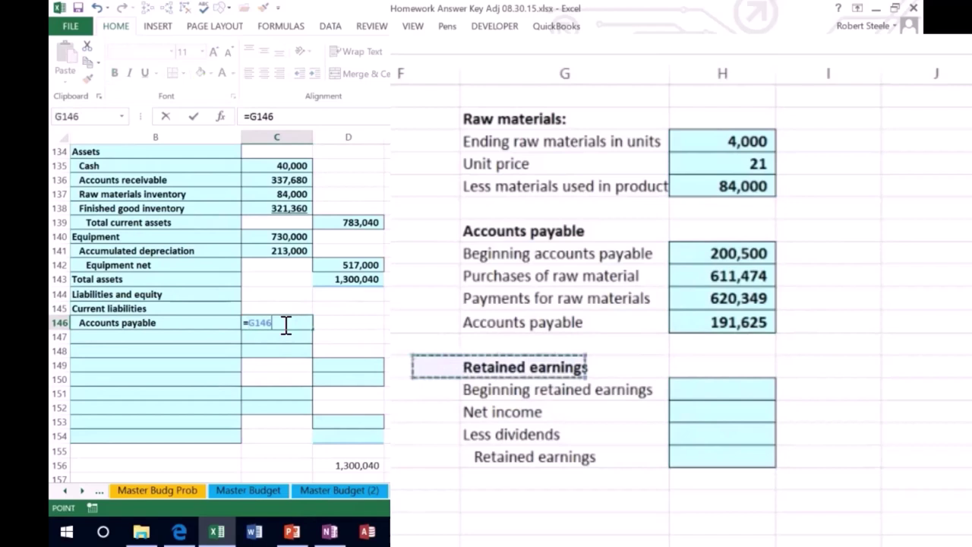
{"action": "key", "text": "Up"}
{"action": "key", "text": "Up"}
{"action": "key", "text": "Left"}
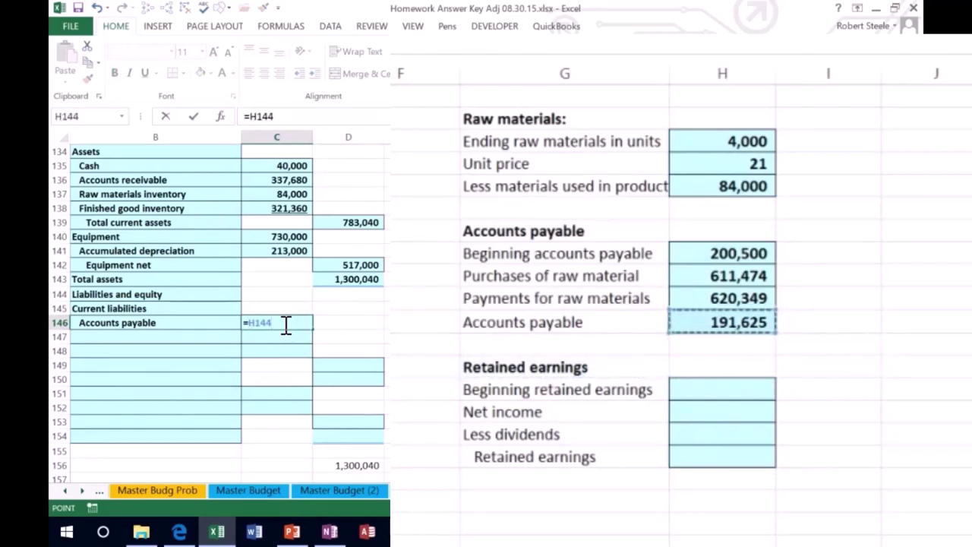
{"action": "key", "text": "Return"}
{"action": "key", "text": "Left"}
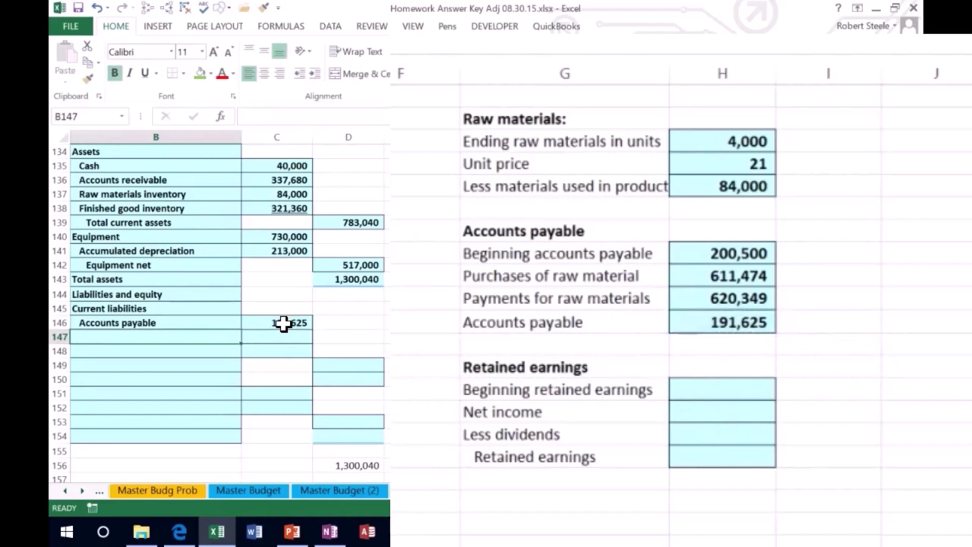
- Add a Short term loan payable line in B147 with C147 linked to the 8,160 adjustment in E92
{"action": "type", "text": "Short term"}
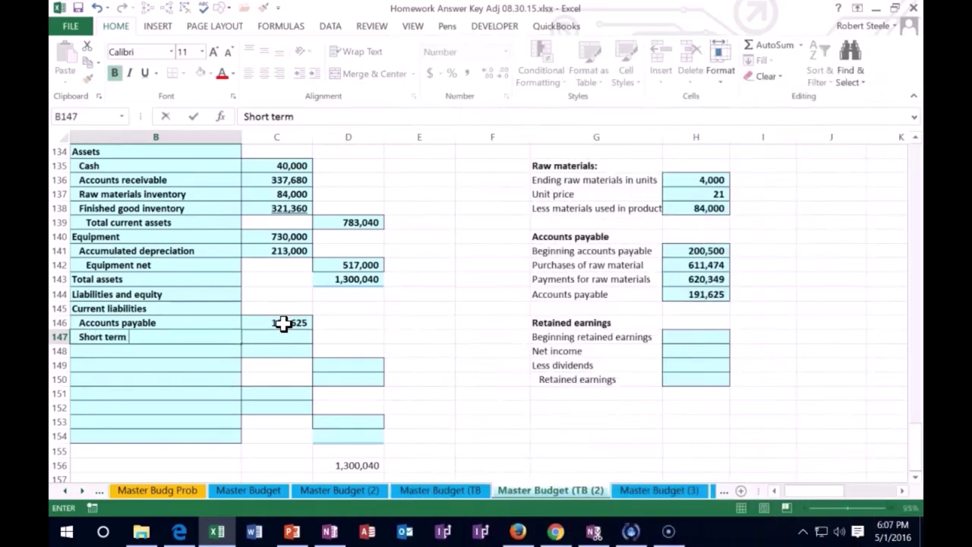
{"action": "type", "text": " loan payable"}
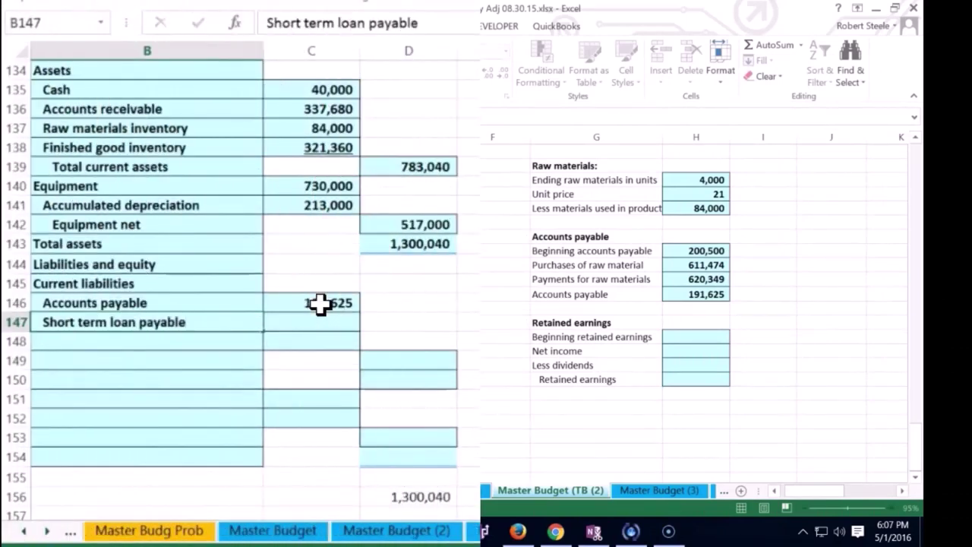
{"action": "key", "text": "Tab"}
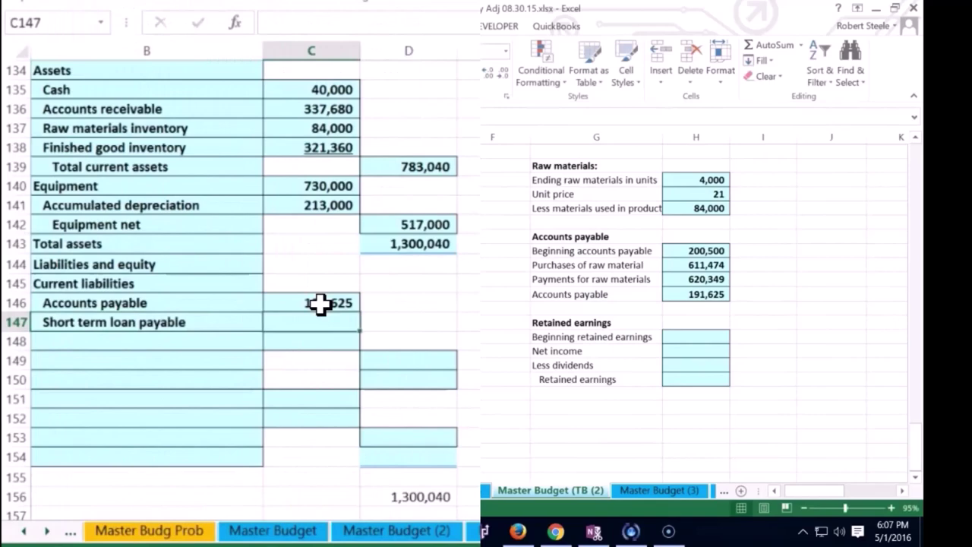
{"action": "type", "text": "="}
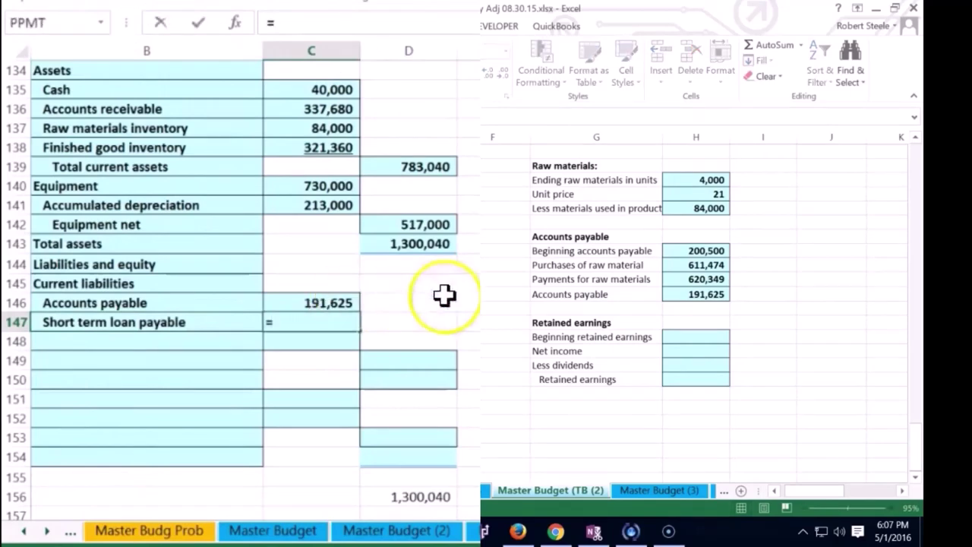
{"action": "scroll", "coordinate": [456, 304], "scroll_direction": "up", "scroll_amount": 6}
{"action": "scroll", "coordinate": [480, 311], "scroll_direction": "up", "scroll_amount": 5}
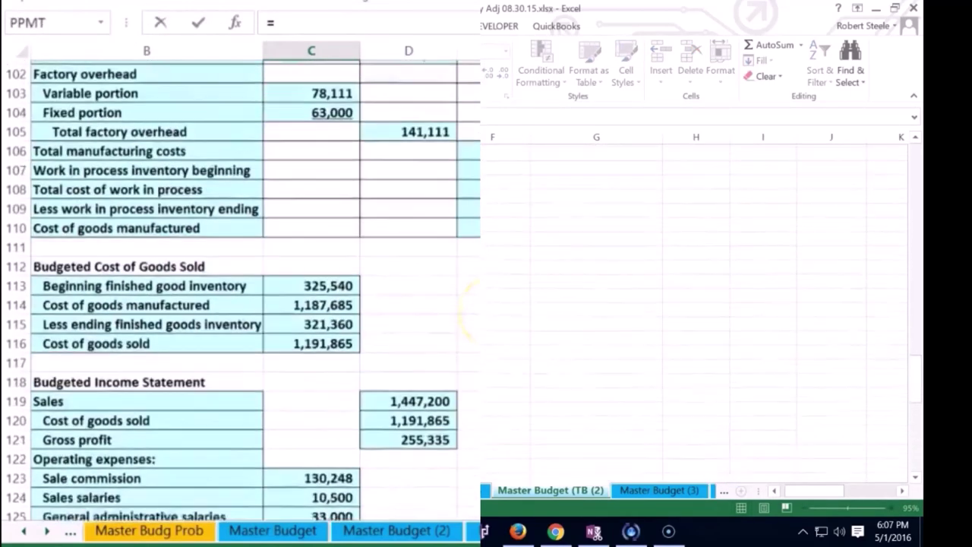
{"action": "scroll", "coordinate": [251, 288], "scroll_direction": "up", "scroll_amount": 5}
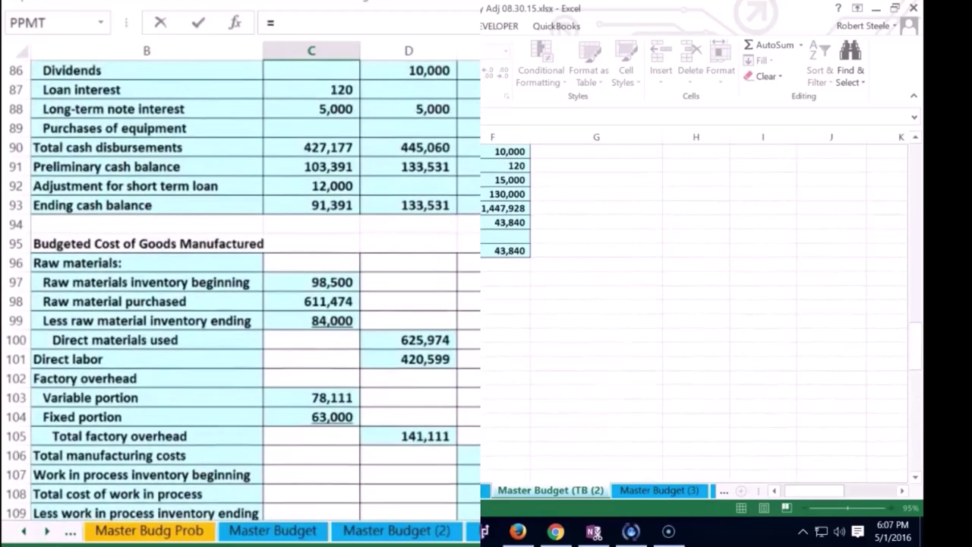
{"action": "left_click", "coordinate": [427, 239]}
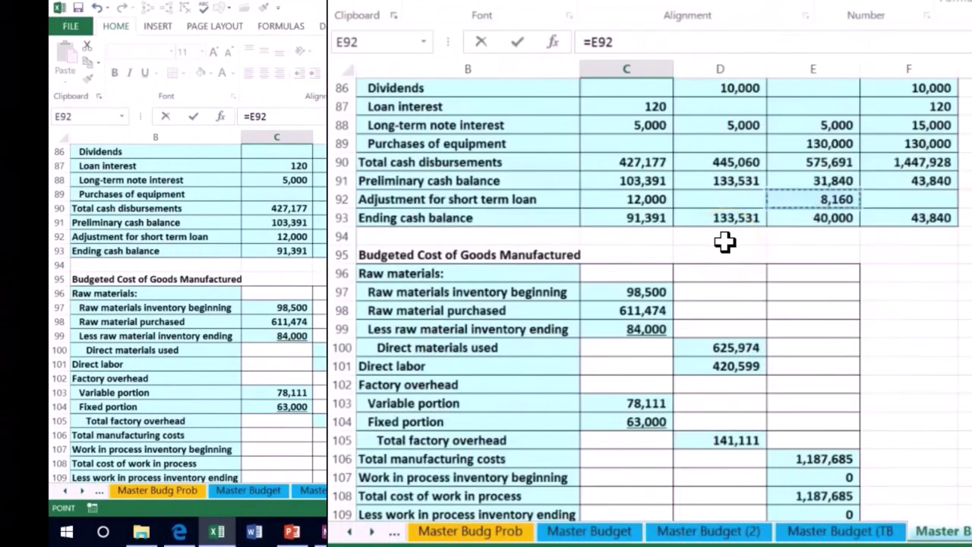
{"action": "key", "text": "Return"}
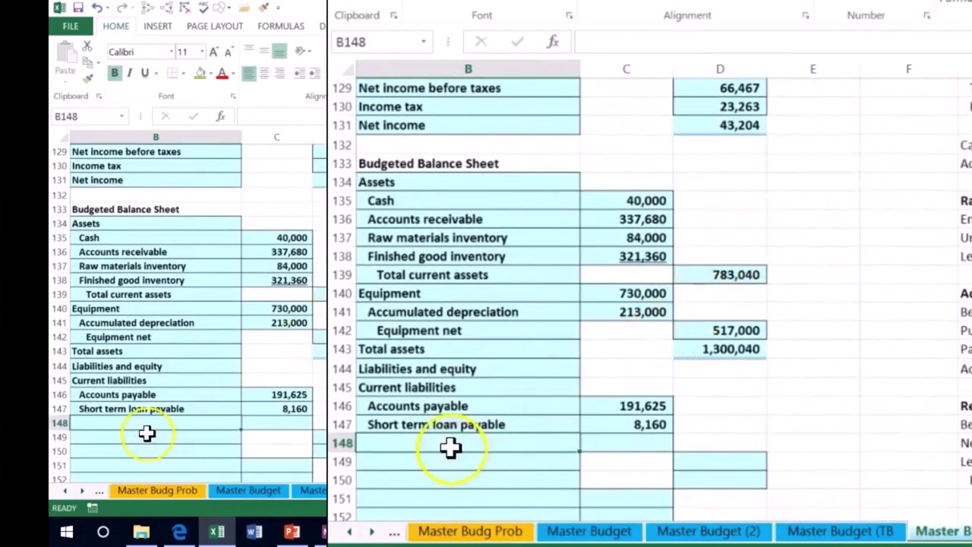
- Add an Income taxes payable line in B148 with C148 linked to the 23,263 income tax in D130
{"action": "scroll", "coordinate": [147, 433], "scroll_direction": "down", "scroll_amount": 2}
{"action": "type", "text": "In"}
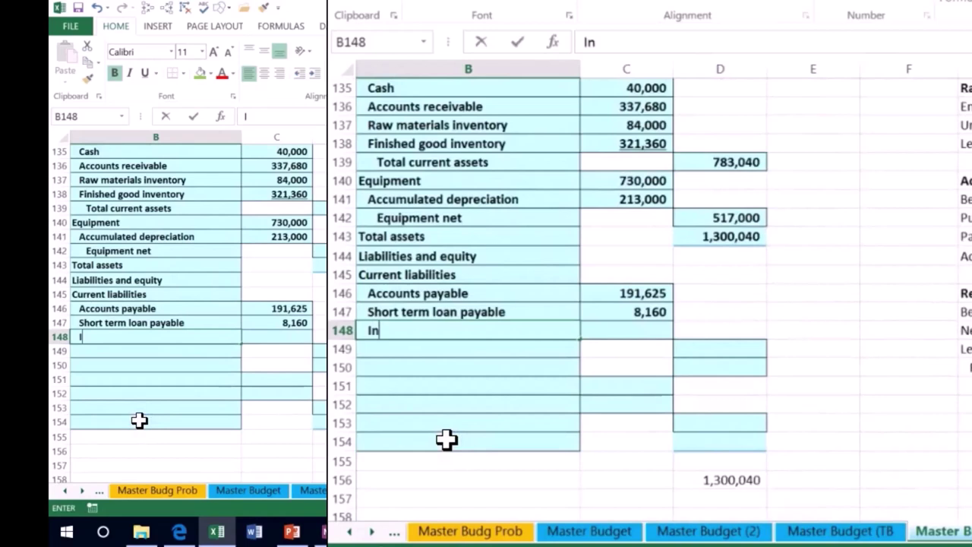
{"action": "type", "text": "come taxes pa"}
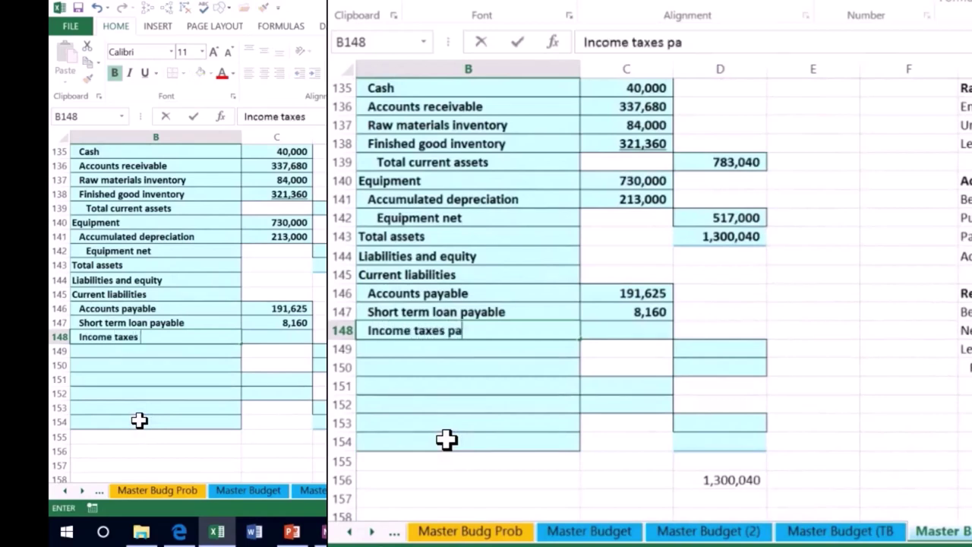
{"action": "type", "text": "yabl"}
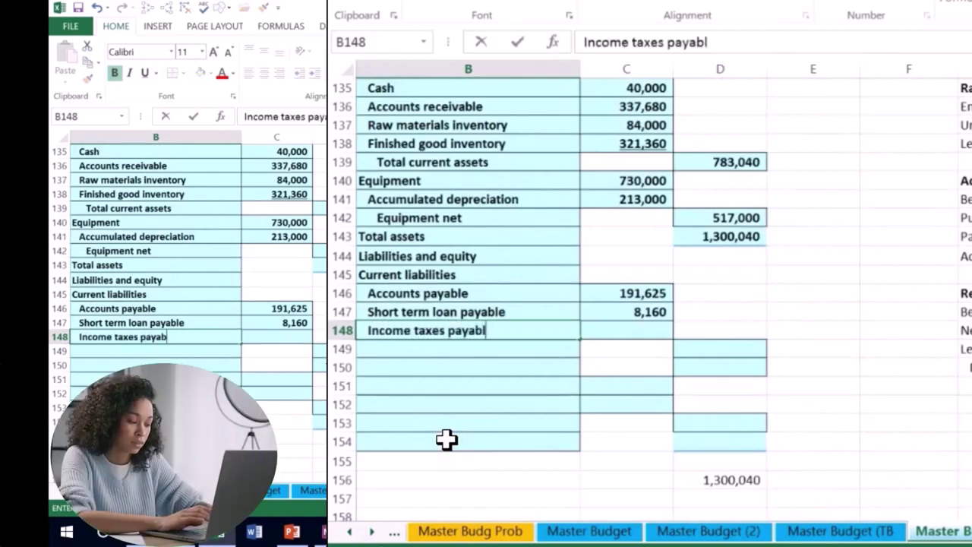
{"action": "type", "text": "e"}
{"action": "key", "text": "Tab"}
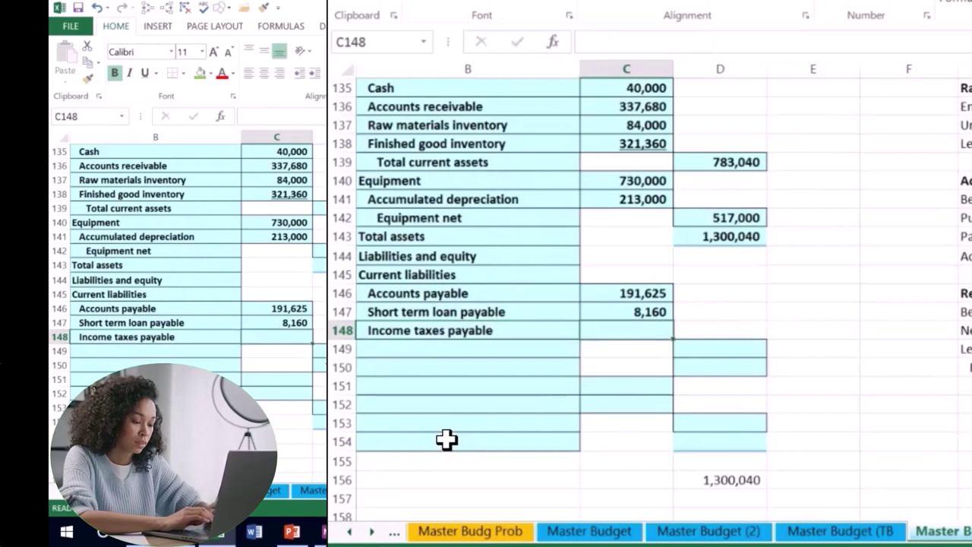
{"action": "type", "text": "="}
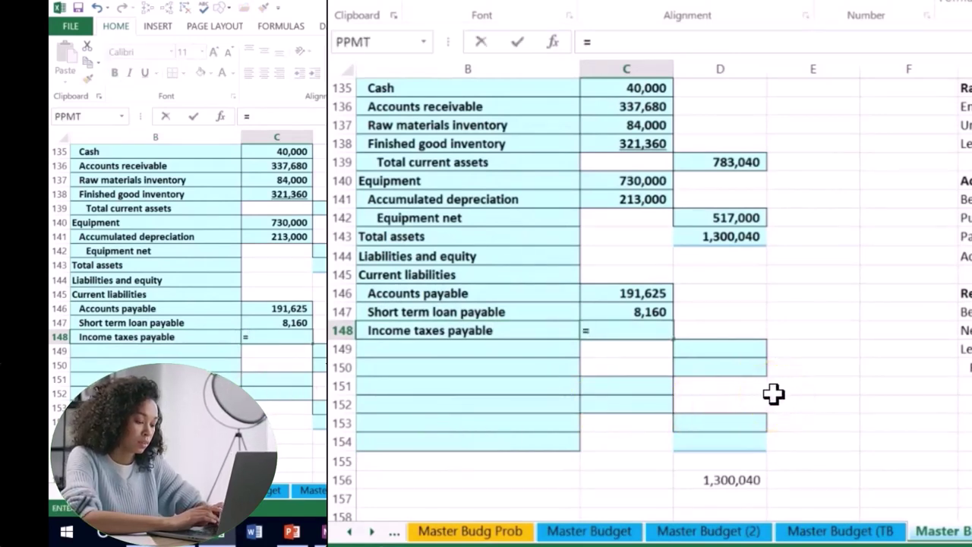
{"action": "scroll", "coordinate": [773, 390], "scroll_direction": "up", "scroll_amount": 5}
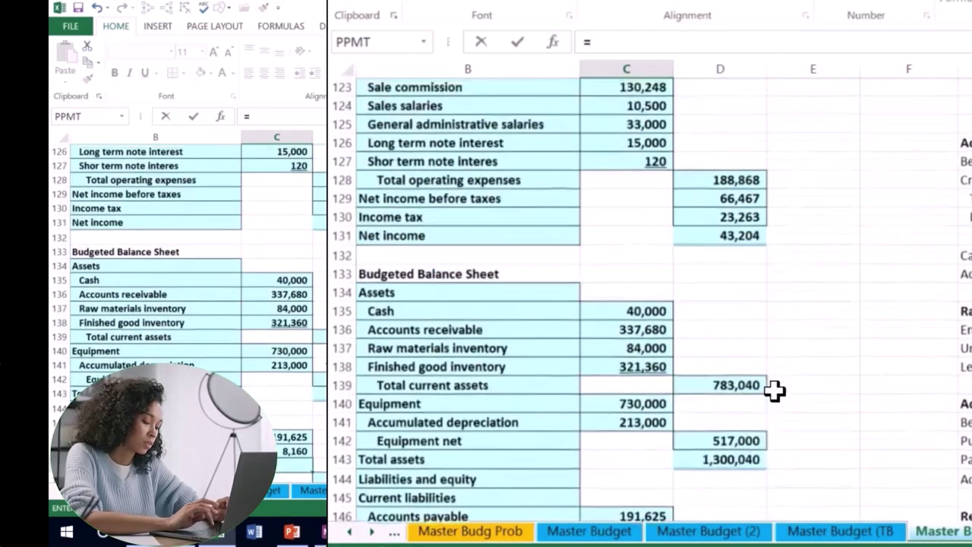
{"action": "scroll", "coordinate": [773, 391], "scroll_direction": "up", "scroll_amount": 1}
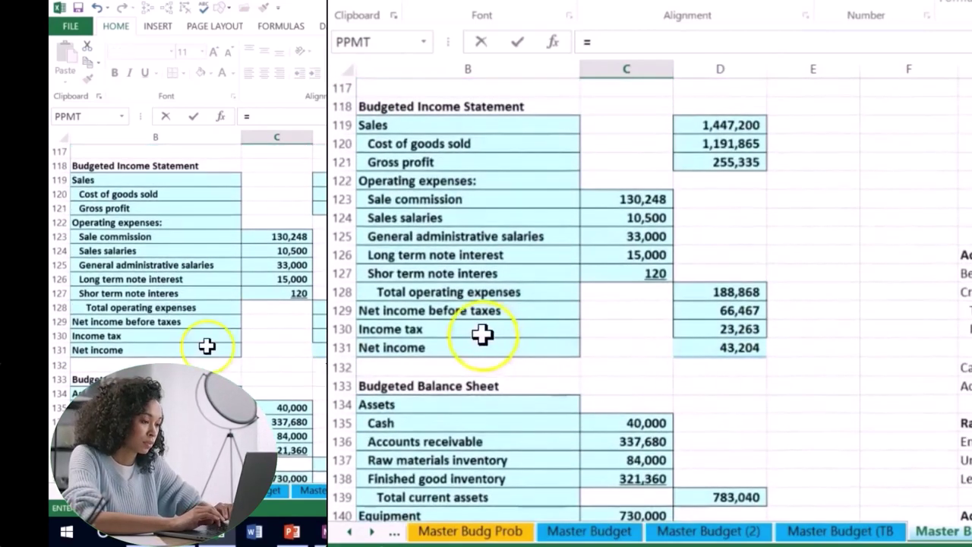
{"action": "left_click", "coordinate": [679, 327]}
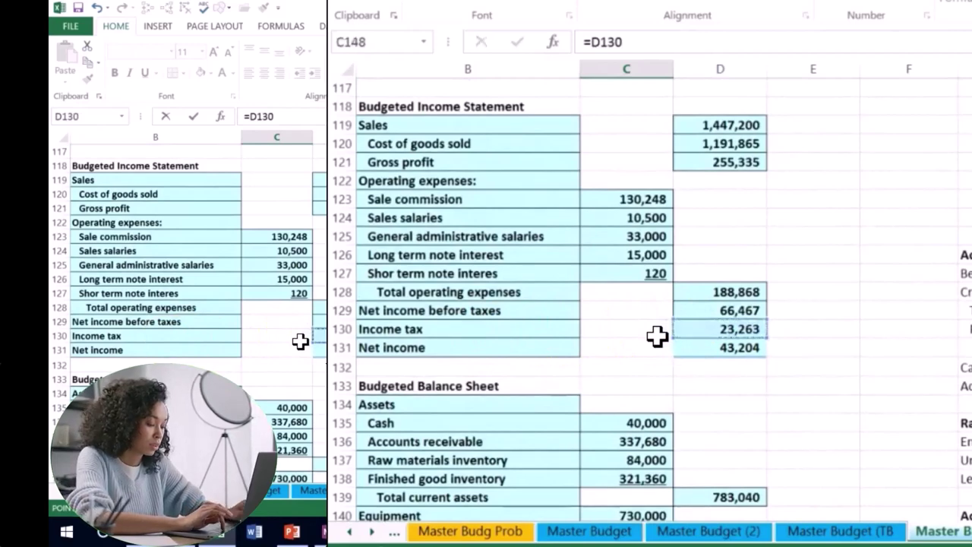
{"action": "key", "text": "Return"}
{"action": "key", "text": "Return"}
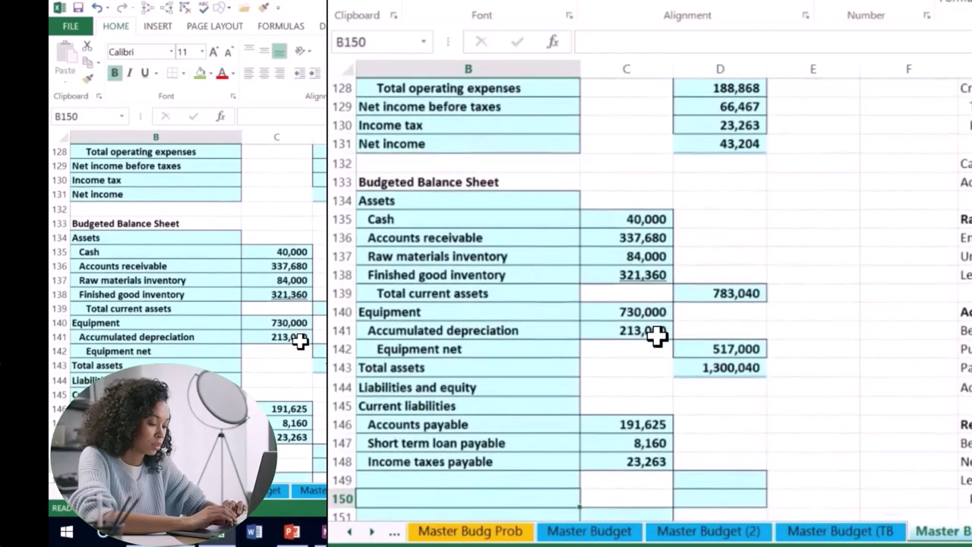
{"action": "key", "text": "Up"}
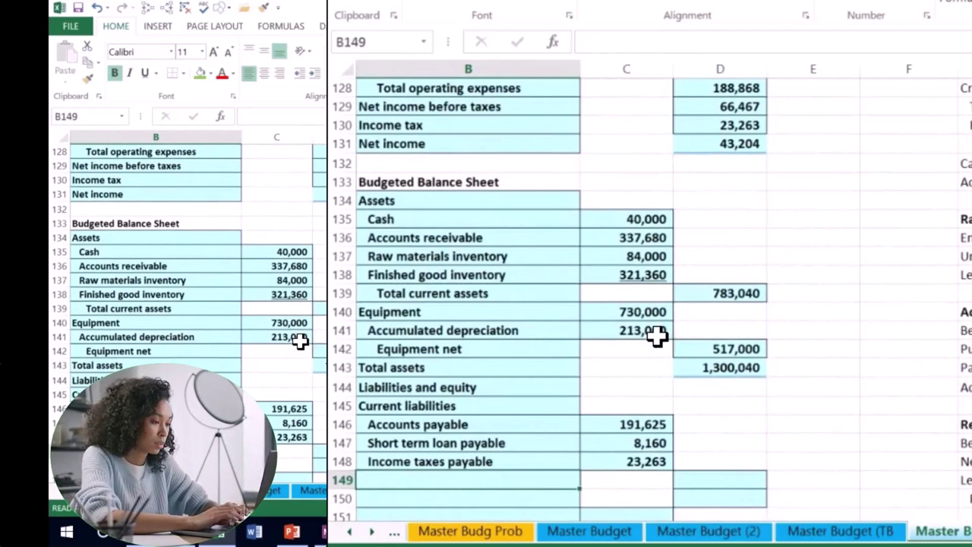
- Label Total current liabilities and sum C146:C148 in D149 to get 223,048
{"action": "type", "text": "Total c"}
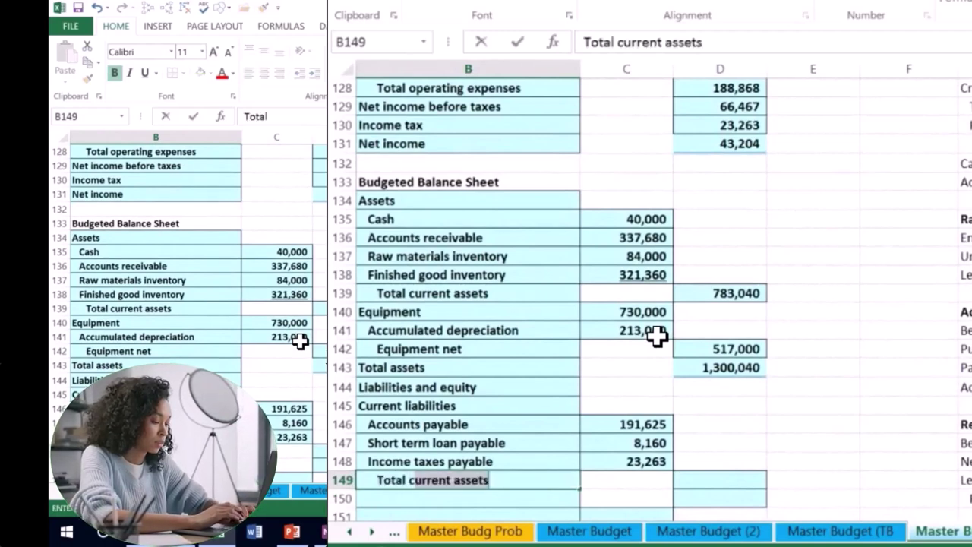
{"action": "type", "text": "urrent l"}
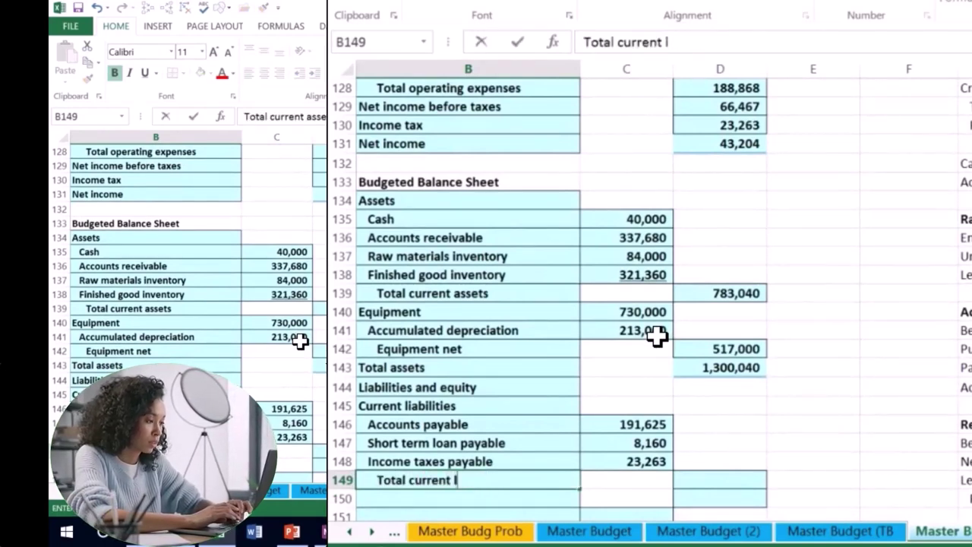
{"action": "type", "text": "iab"}
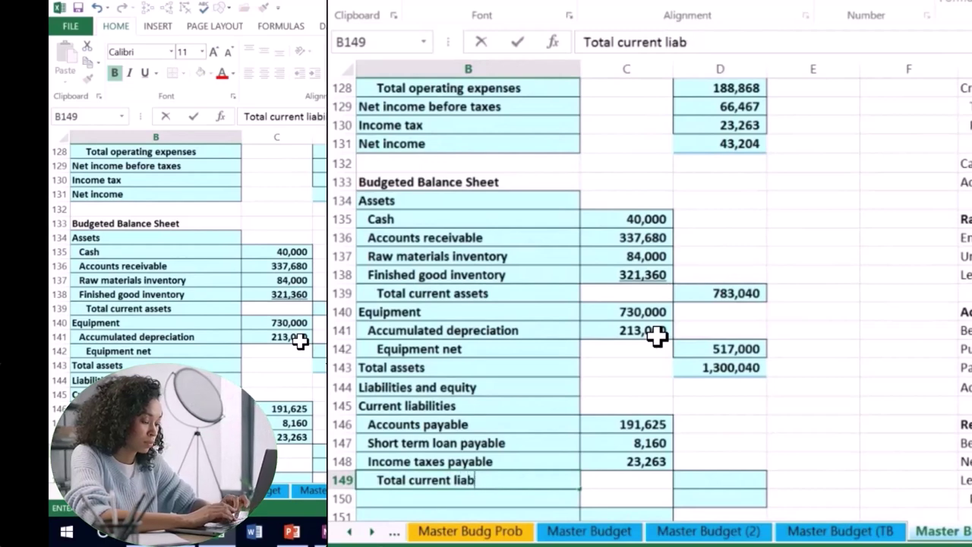
{"action": "type", "text": "ilities"}
{"action": "key", "text": "Tab"}
{"action": "key", "text": "Tab"}
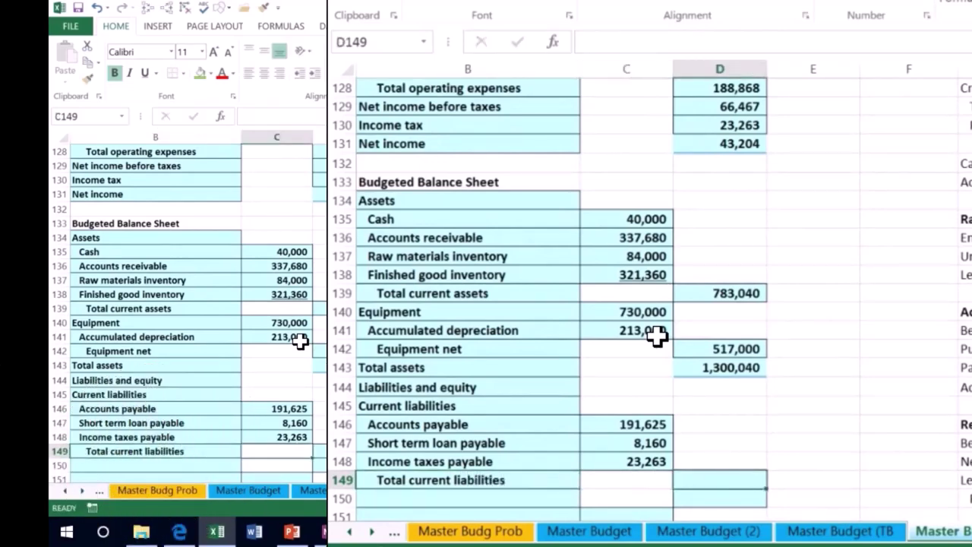
{"action": "scroll", "coordinate": [651, 336], "scroll_direction": "down", "scroll_amount": 2}
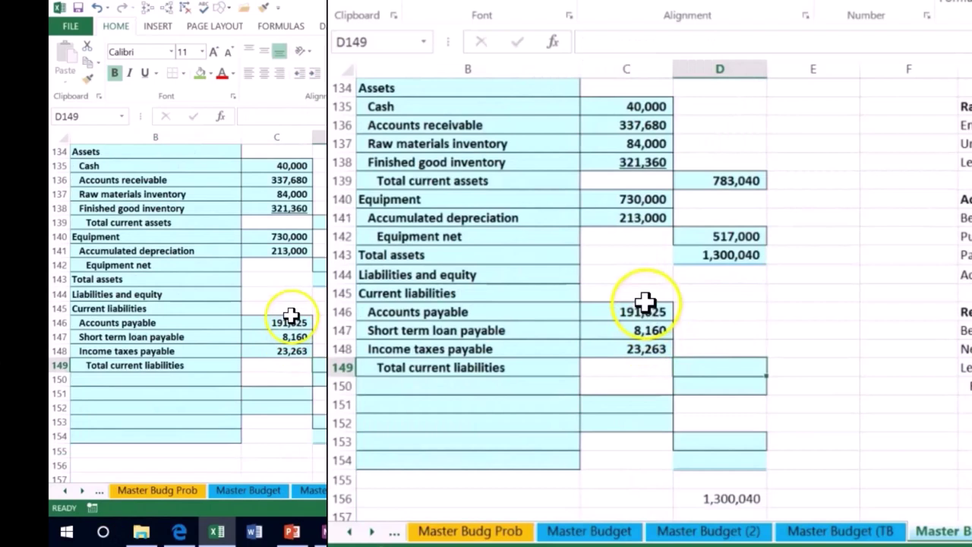
{"action": "type", "text": "=sum("}
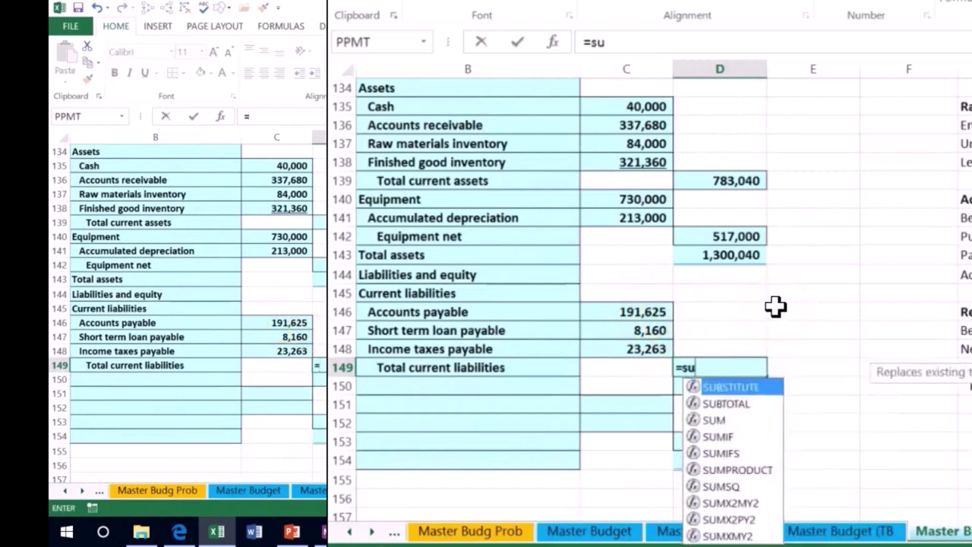
{"action": "left_click", "coordinate": [620, 309]}
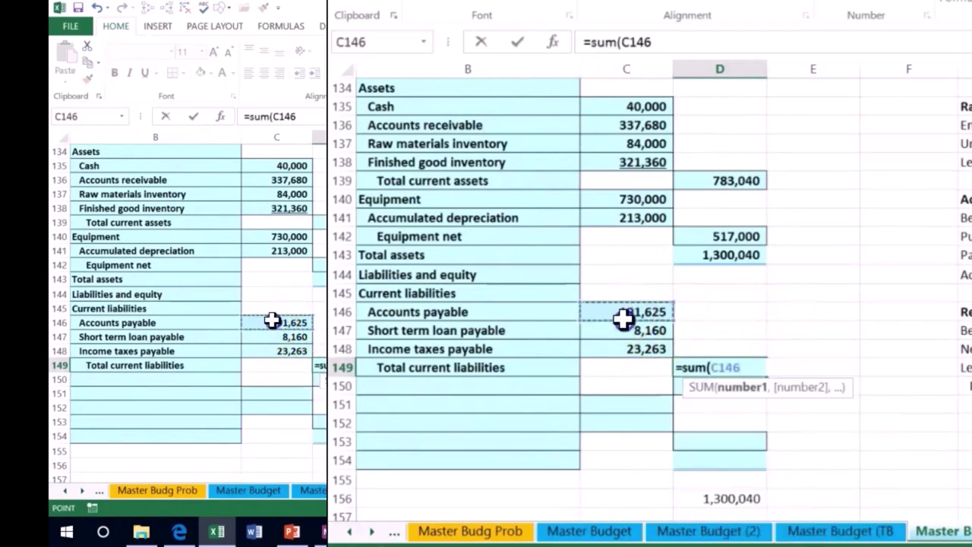
{"action": "left_click_drag", "start_coordinate": [623, 320], "coordinate": [629, 342]}
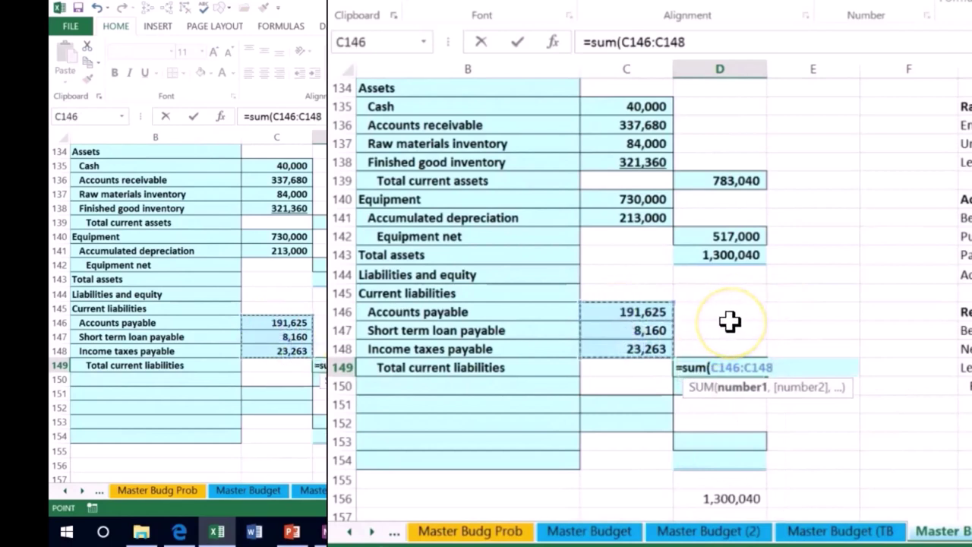
{"action": "key", "text": "Return"}
{"action": "left_click", "coordinate": [660, 347]}
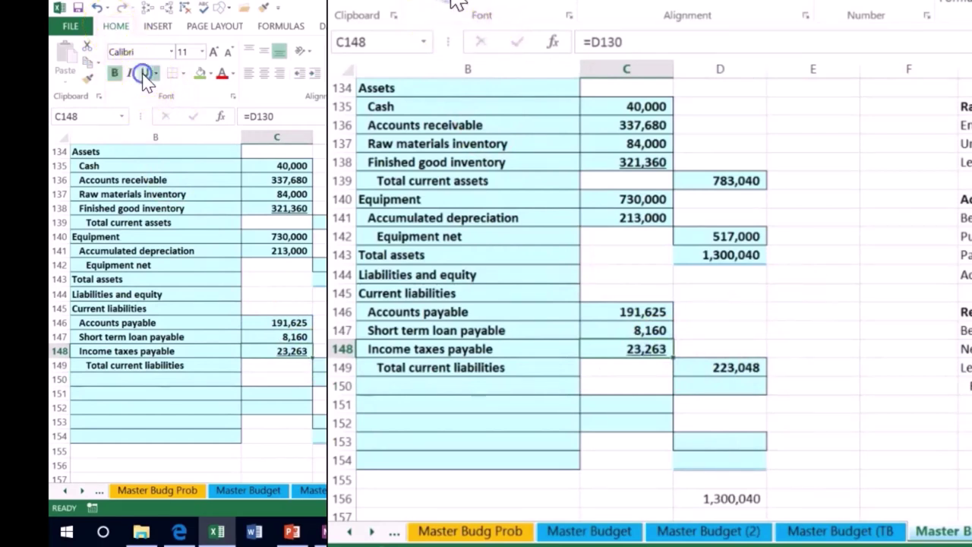
{"action": "left_click", "coordinate": [452, 386]}
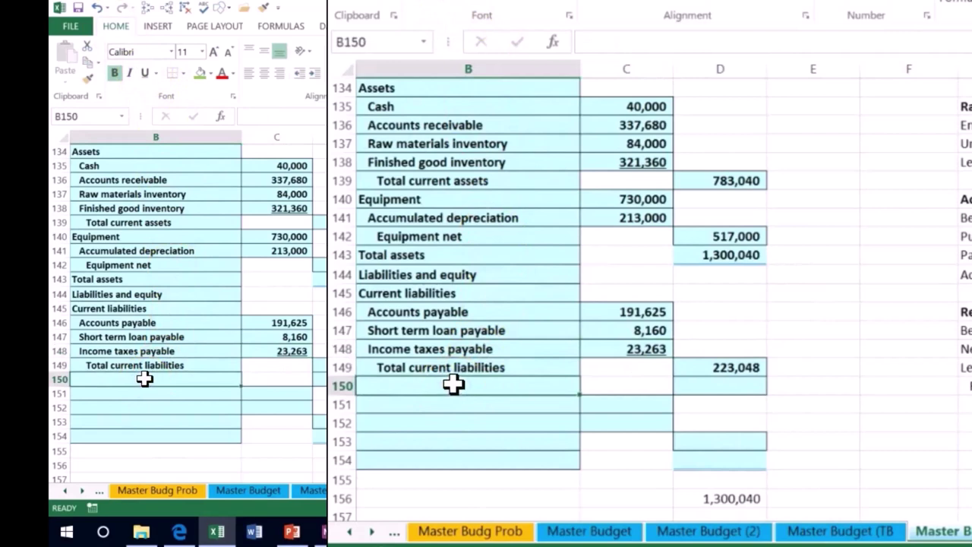
- Type the Long term note payable label in B150 below Total current liabilities
{"action": "type", "text": "L"}
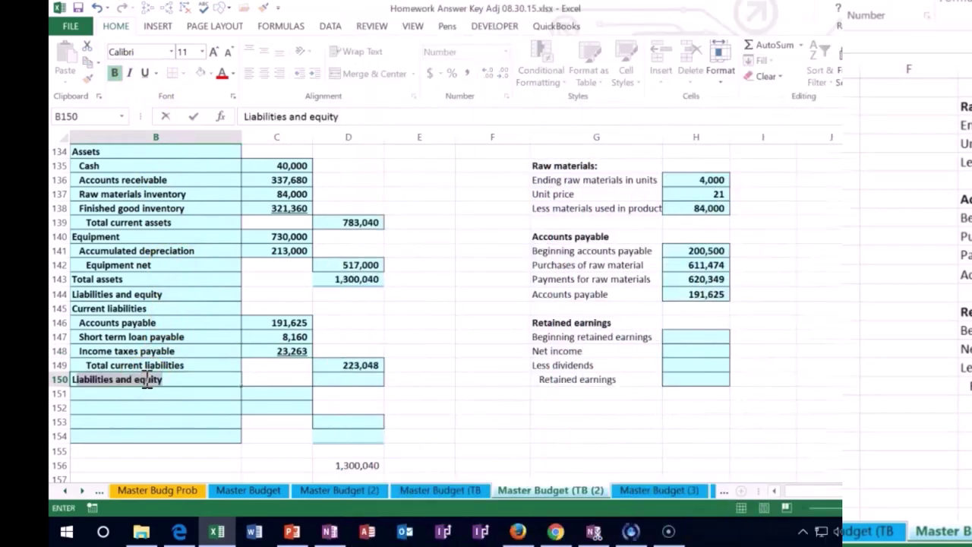
{"action": "type", "text": "ong term "}
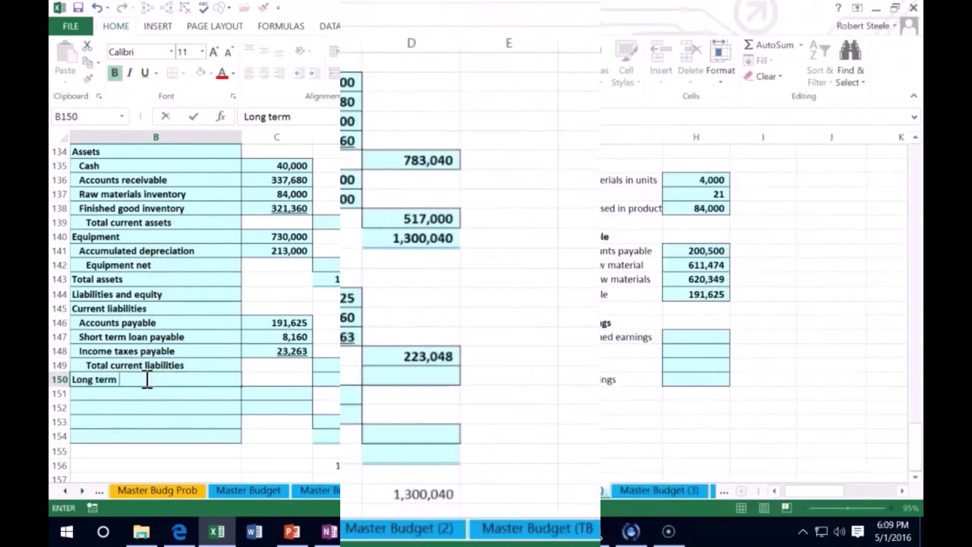
{"action": "type", "text": "note payabl"}
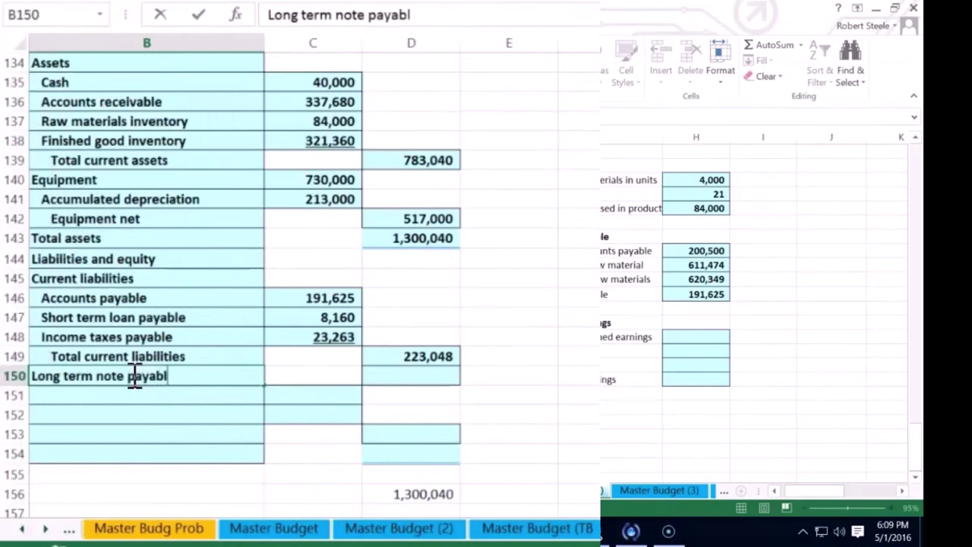
{"action": "type", "text": "e"}
{"action": "key", "text": "Tab"}
{"action": "key", "text": "Tab"}
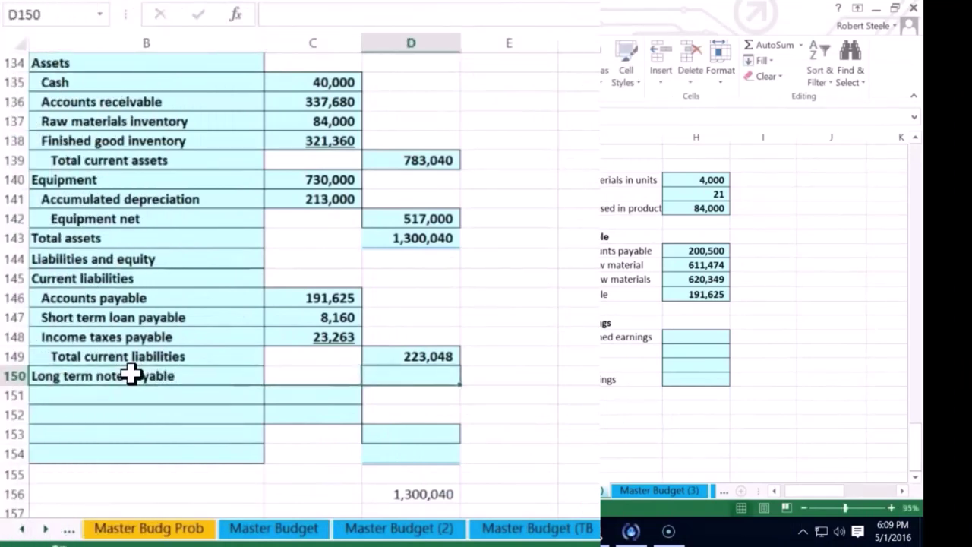
{"action": "left_click", "coordinate": [797, 495]}
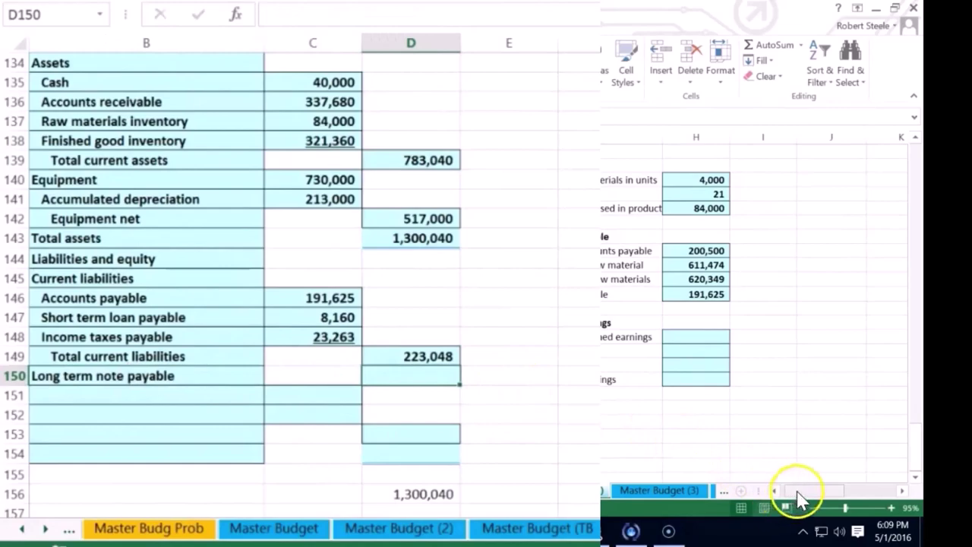
- Check the opening balance sheet, then enter 500,000 as the long term note payable in D150
{"action": "scroll", "coordinate": [254, 241], "scroll_direction": "up", "scroll_amount": 5}
{"action": "scroll", "coordinate": [218, 232], "scroll_direction": "up", "scroll_amount": 20}
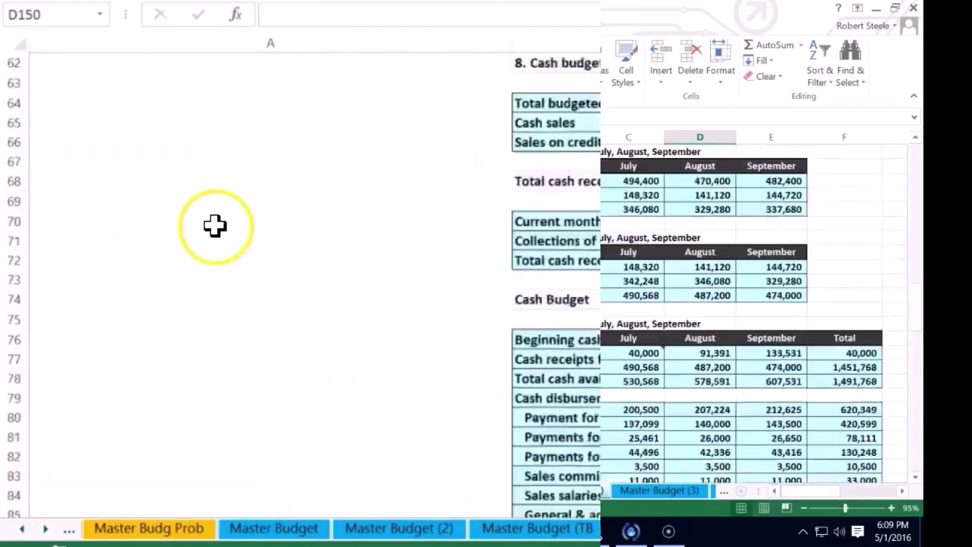
{"action": "scroll", "coordinate": [218, 232], "scroll_direction": "up", "scroll_amount": 6}
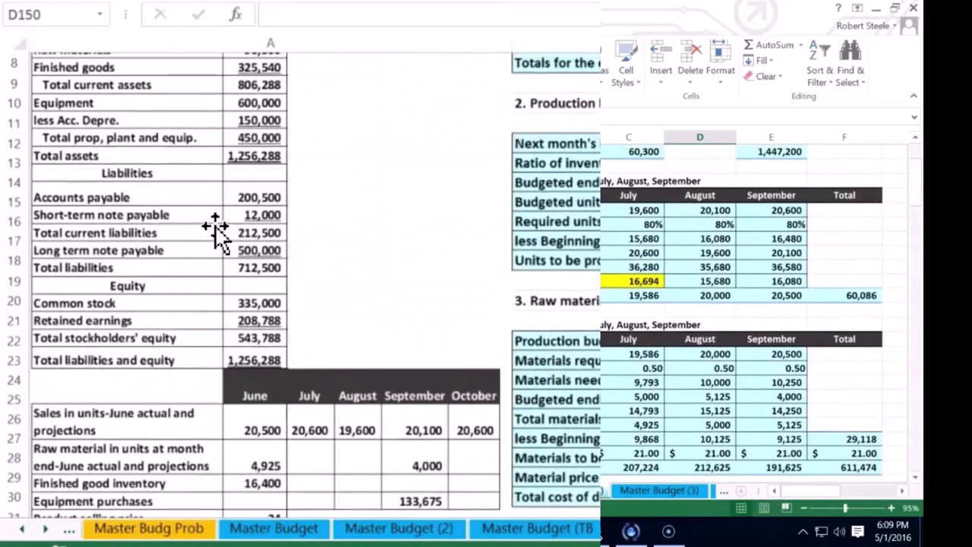
{"action": "scroll", "coordinate": [218, 232], "scroll_direction": "up", "scroll_amount": 1}
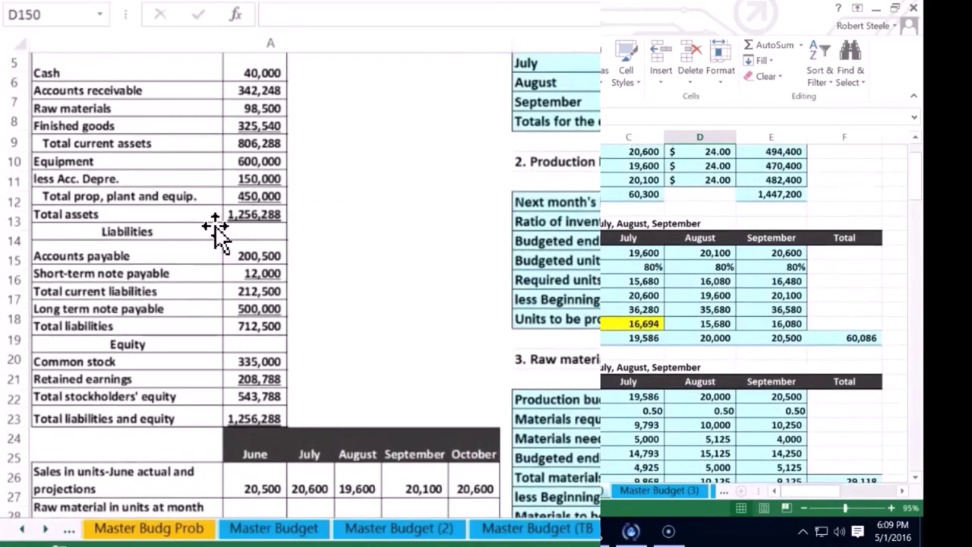
{"action": "key", "text": "super+Escape"}
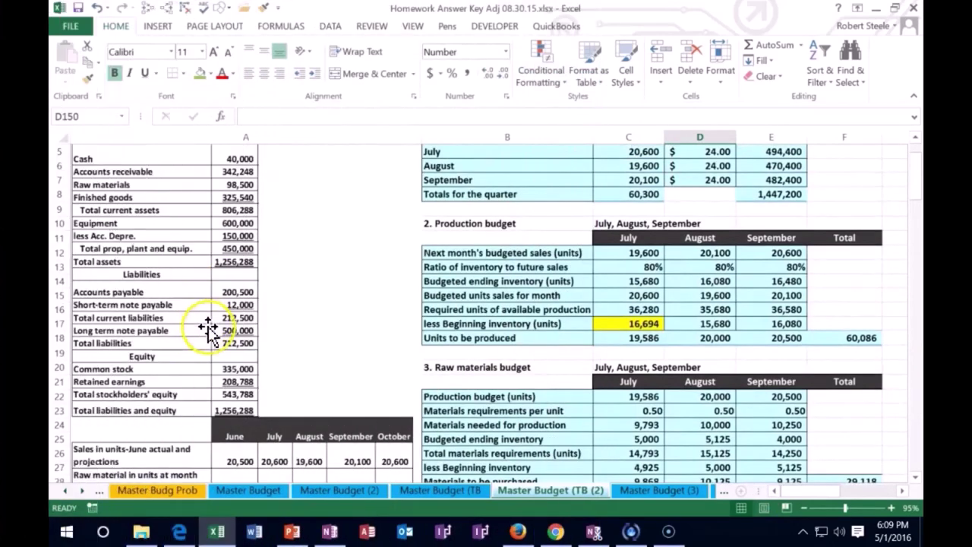
{"action": "scroll", "coordinate": [443, 308], "scroll_direction": "down", "scroll_amount": 4}
{"action": "scroll", "coordinate": [443, 308], "scroll_direction": "down", "scroll_amount": 20}
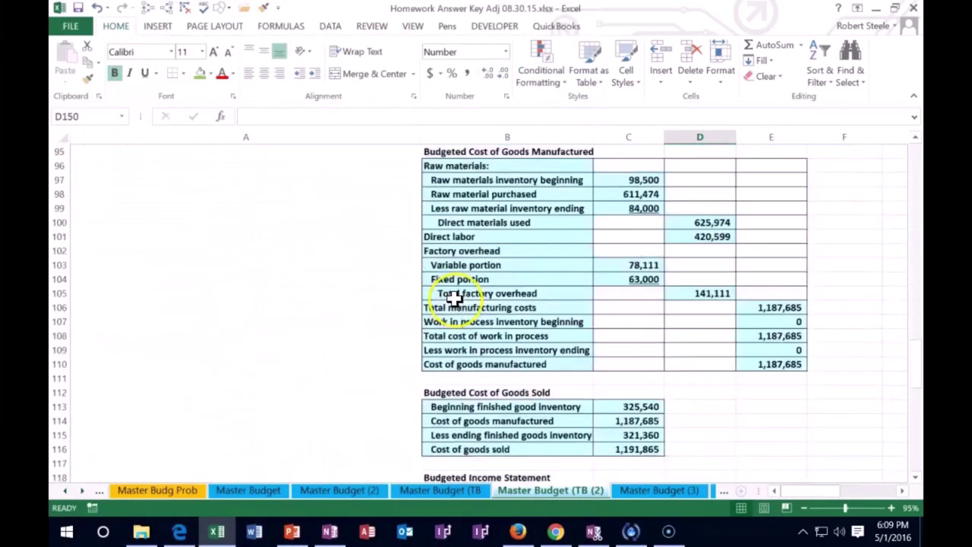
{"action": "key", "text": "super+plus"}
{"action": "scroll", "coordinate": [430, 307], "scroll_direction": "down", "scroll_amount": 5}
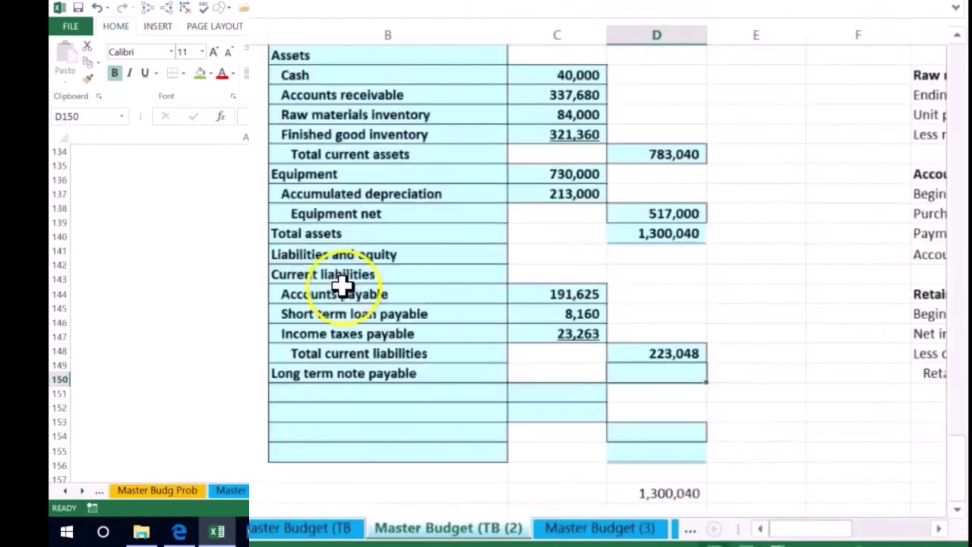
{"action": "left_click", "coordinate": [640, 372]}
{"action": "type", "text": "500,000"}
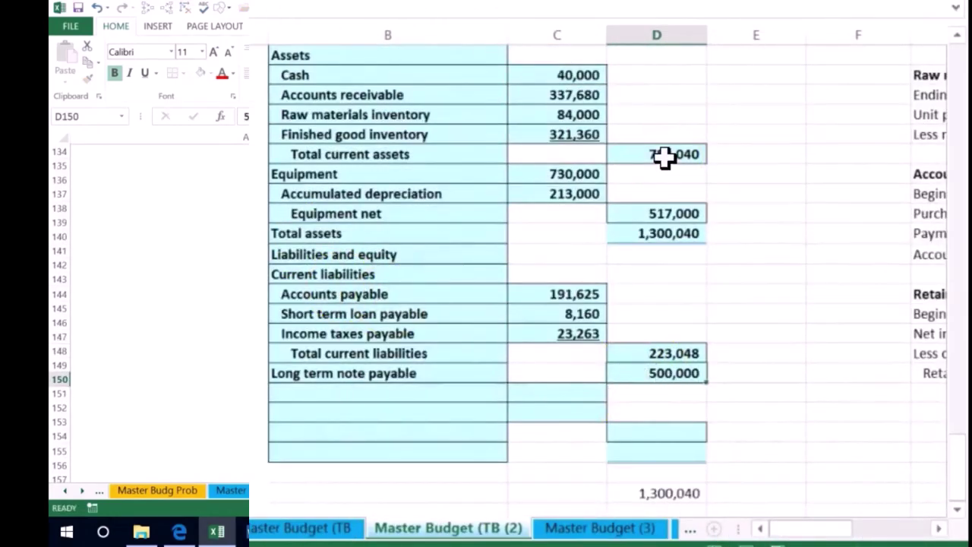
{"action": "key", "text": "Return"}
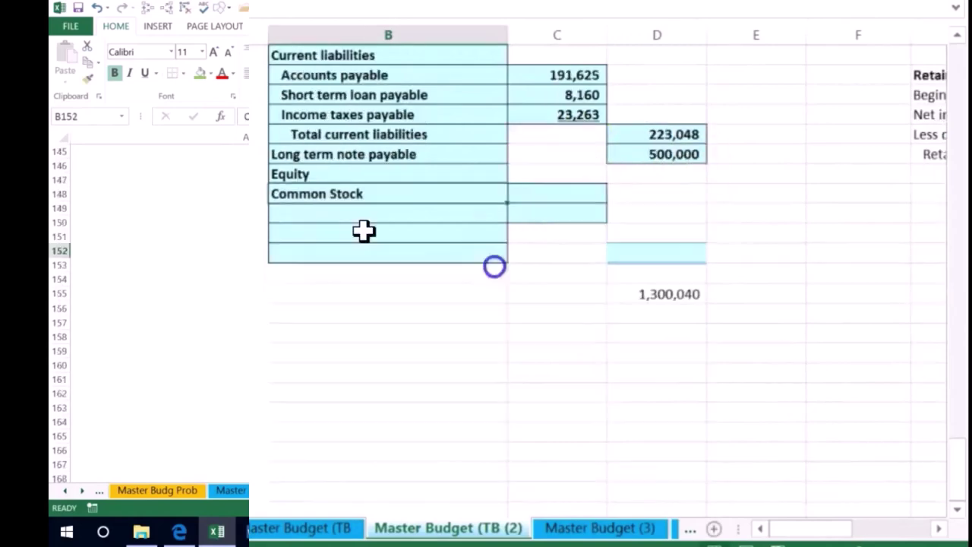
- Enter Common Stock of 335,000 in C152 and add a Retained earnings label in B153
{"action": "key", "text": "Tab"}
{"action": "scroll", "coordinate": [600, 281], "scroll_direction": "up", "scroll_amount": 20}
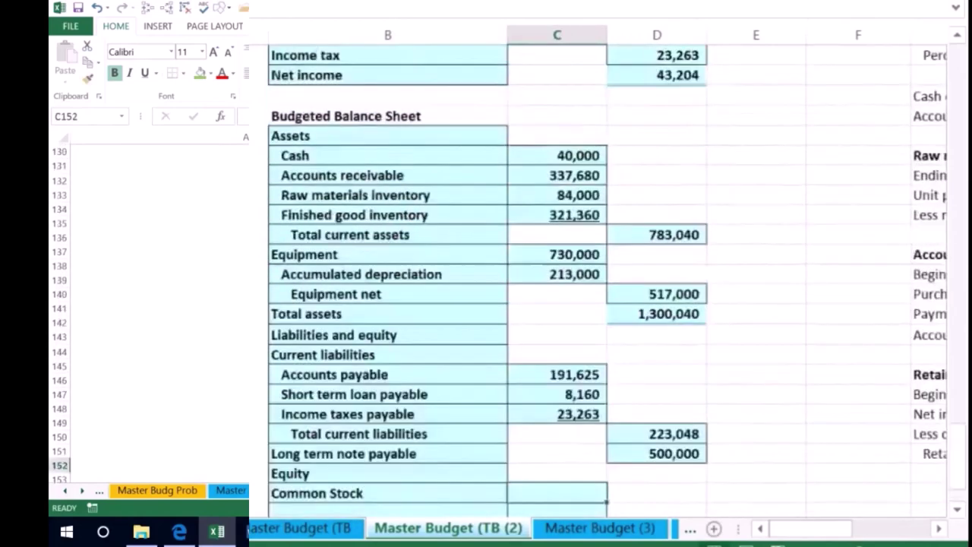
{"action": "scroll", "coordinate": [283, 325], "scroll_direction": "up", "scroll_amount": 16}
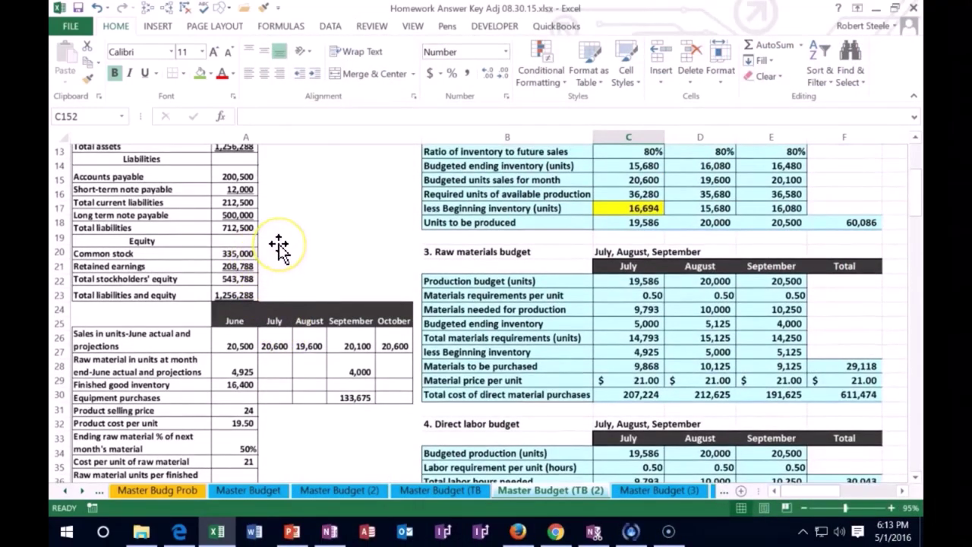
{"action": "type", "text": "335"}
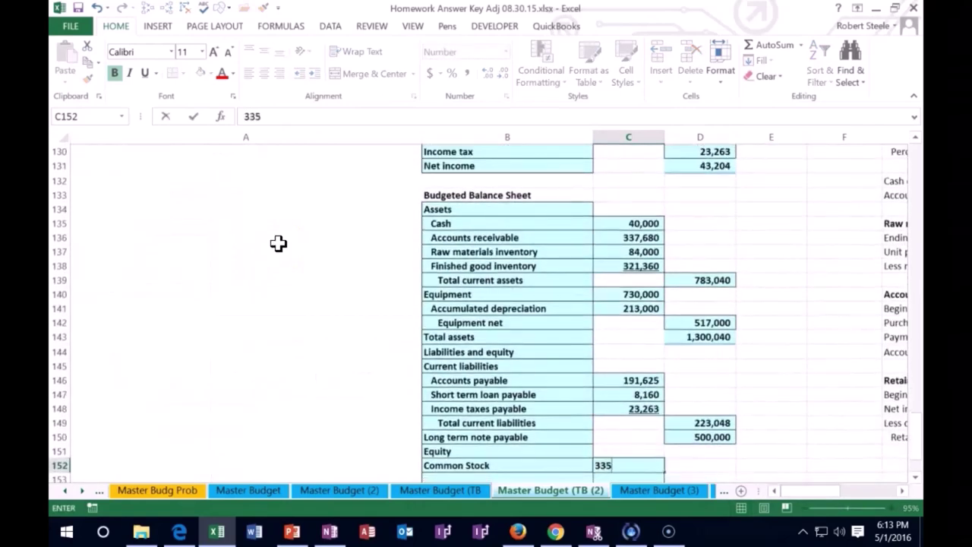
{"action": "type", "text": ",000"}
{"action": "key", "text": "Return"}
{"action": "scroll", "coordinate": [293, 259], "scroll_direction": "down", "scroll_amount": 2}
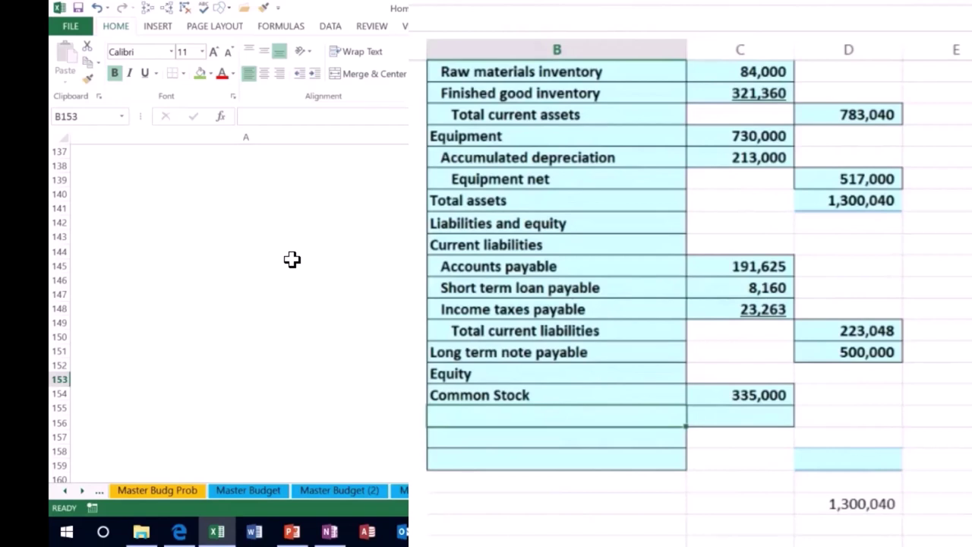
{"action": "type", "text": "Retained earnings"}
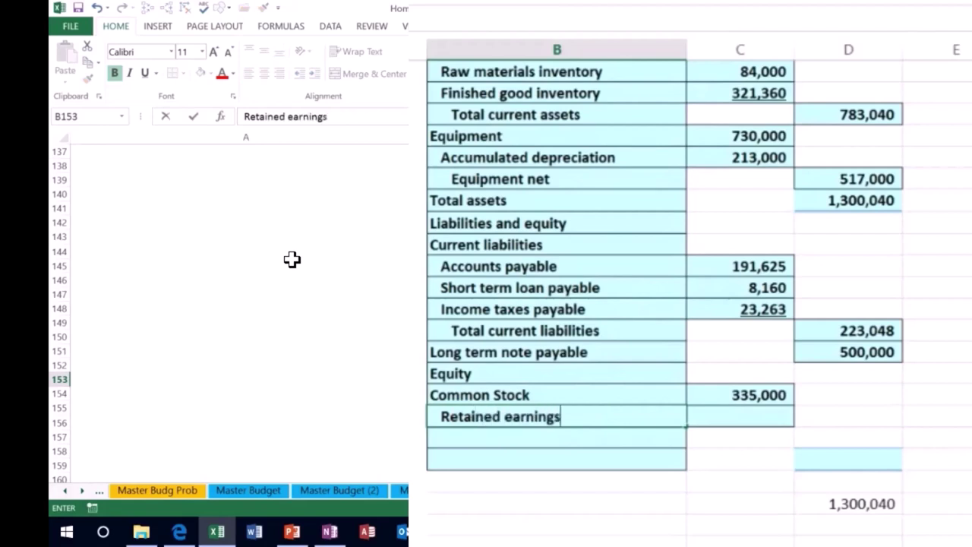
{"action": "key", "text": "Return"}
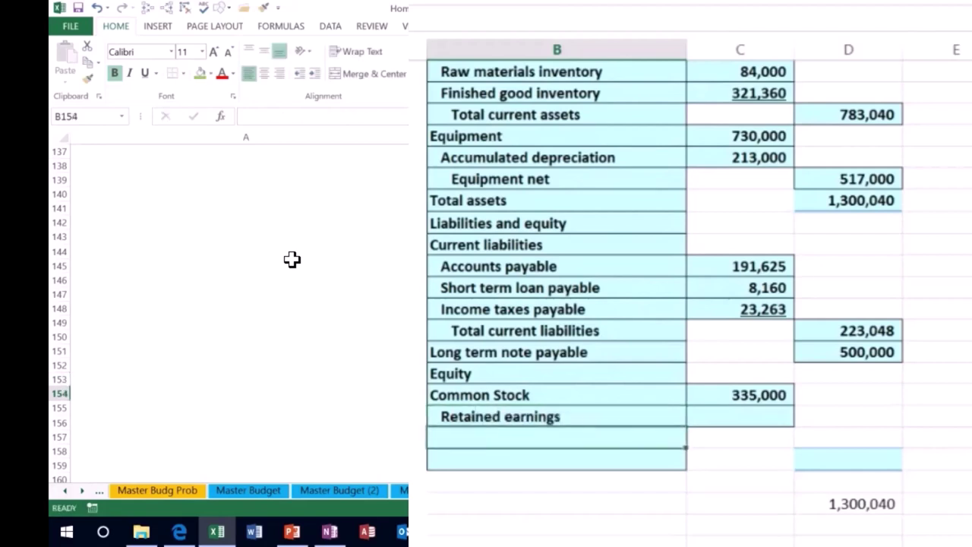
- Indent the equity line items under the Equity heading
{"action": "left_click", "coordinate": [489, 373]}
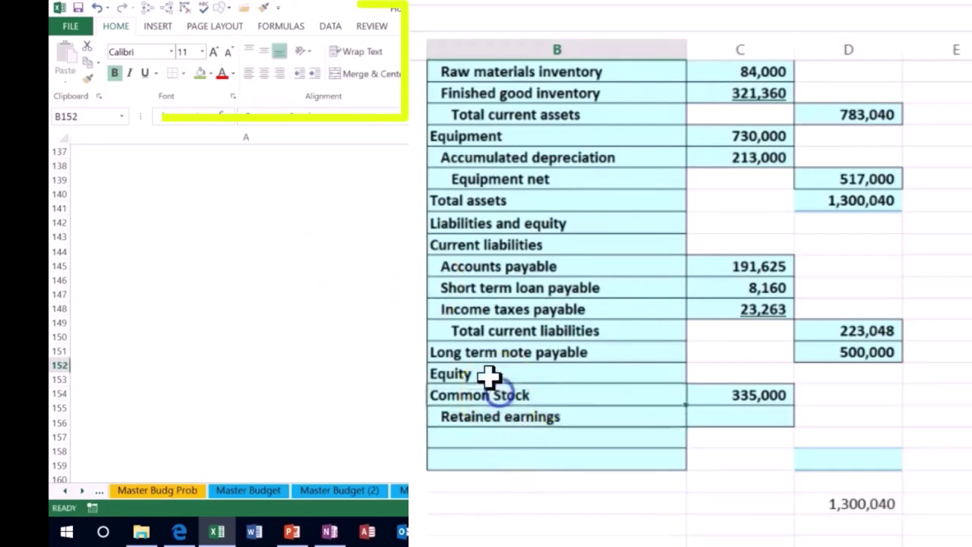
{"action": "left_click", "coordinate": [316, 73]}
{"action": "key", "text": "Right"}
{"action": "key", "text": "Right"}
{"action": "key", "text": "Right"}
{"action": "key", "text": "Right"}
{"action": "key", "text": "Right"}
{"action": "key", "text": "Right"}
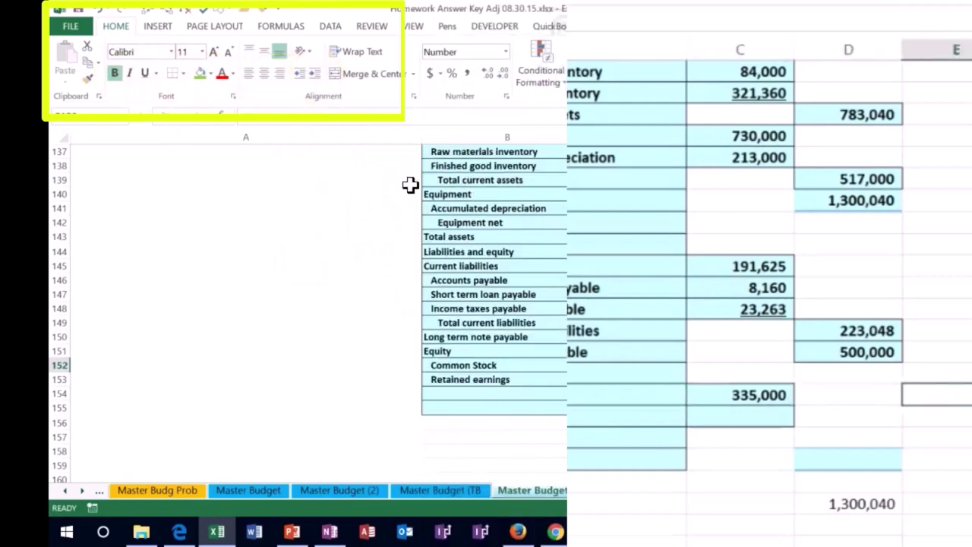
{"action": "key", "text": "Right"}
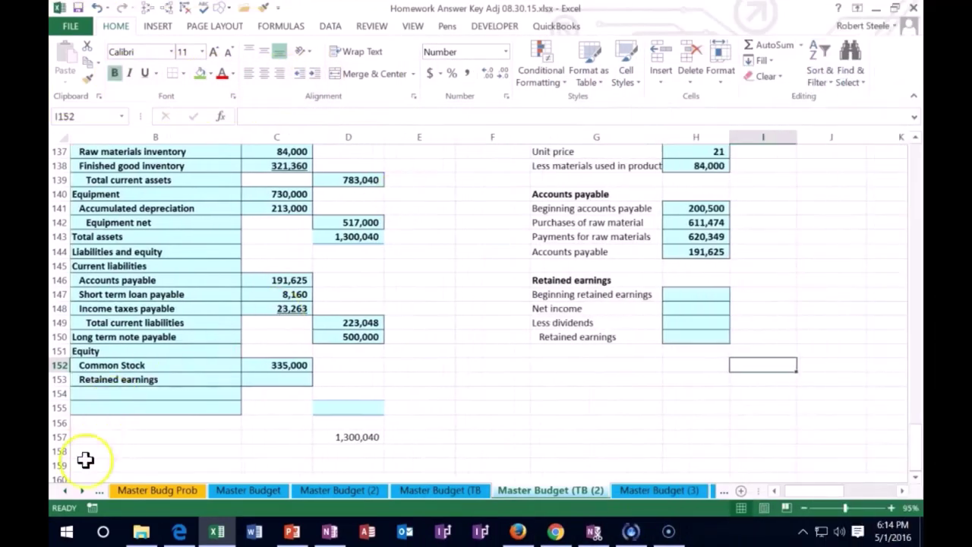
- Enter beginning retained earnings of 208,788 in the retained earnings schedule
{"action": "left_click", "coordinate": [683, 296]}
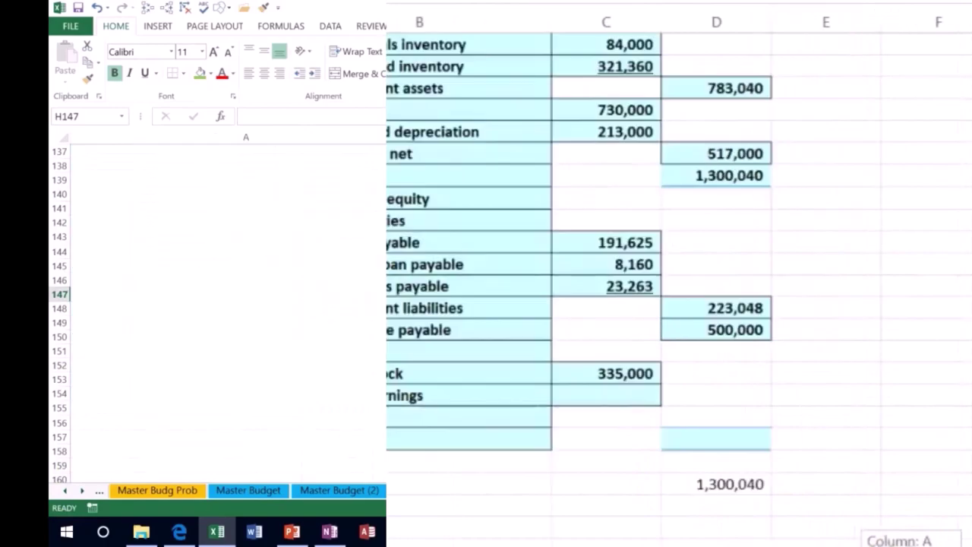
{"action": "scroll", "coordinate": [274, 386], "scroll_direction": "up", "scroll_amount": 20}
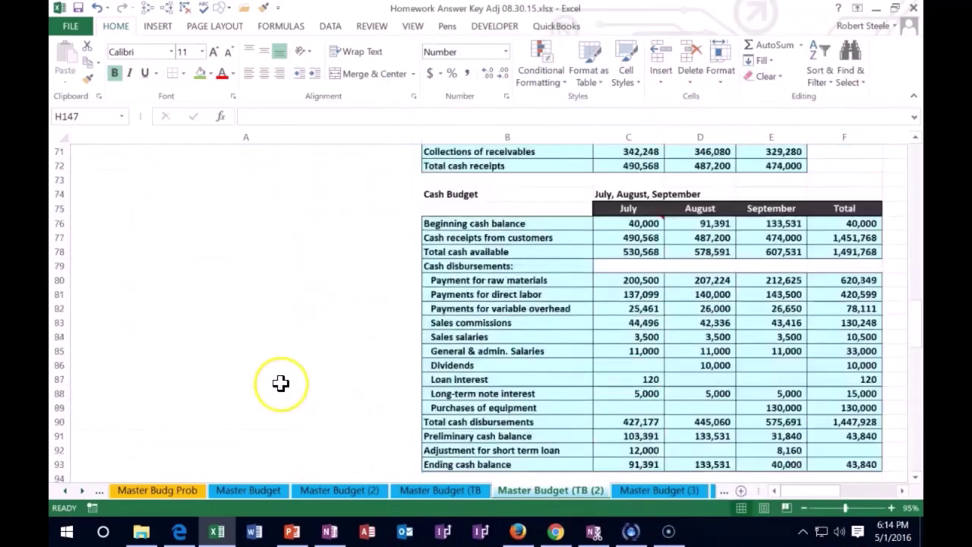
{"action": "scroll", "coordinate": [281, 383], "scroll_direction": "up", "scroll_amount": 11}
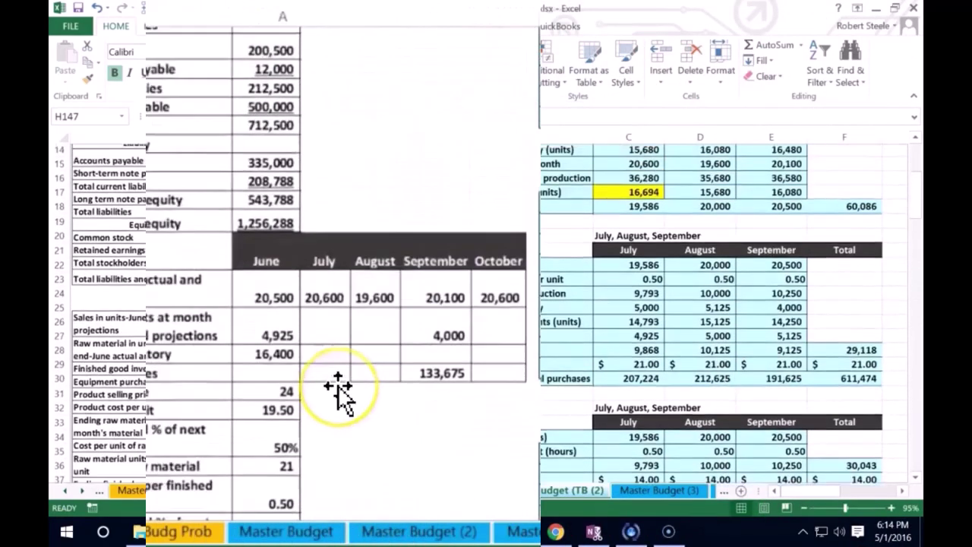
{"action": "scroll", "coordinate": [338, 391], "scroll_direction": "up", "scroll_amount": 2}
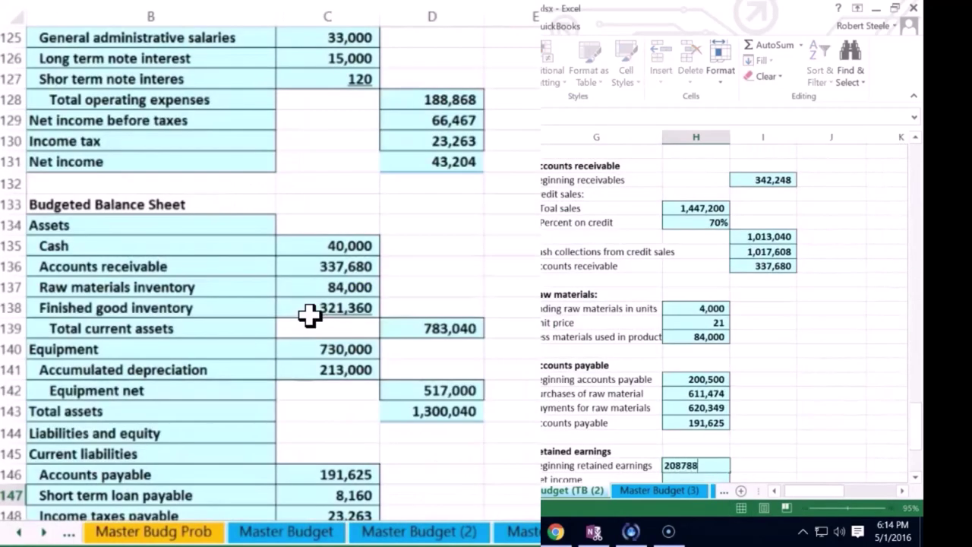
{"action": "key", "text": "Return"}
- Link the schedule's net income to the 43,204 net income figure
{"action": "scroll", "coordinate": [310, 315], "scroll_direction": "down", "scroll_amount": 3}
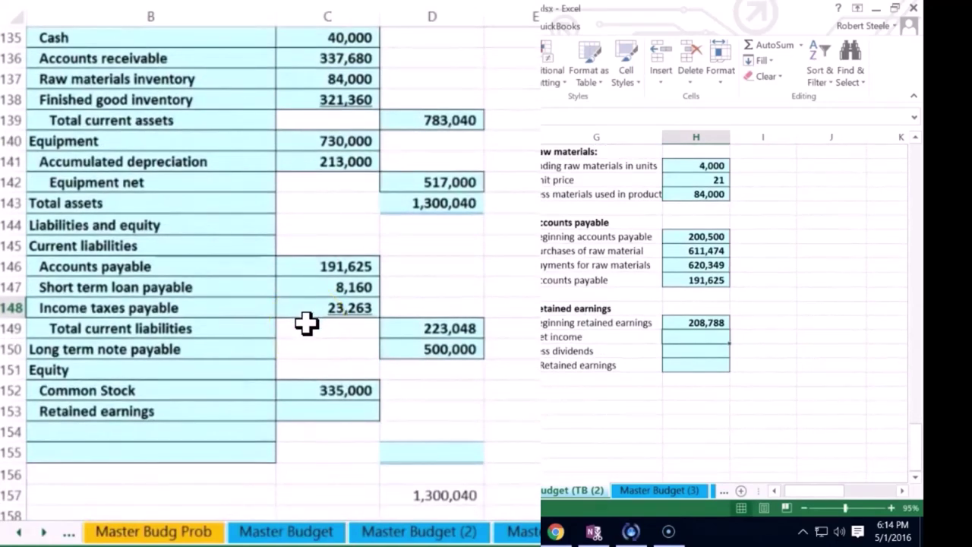
{"action": "type", "text": "="}
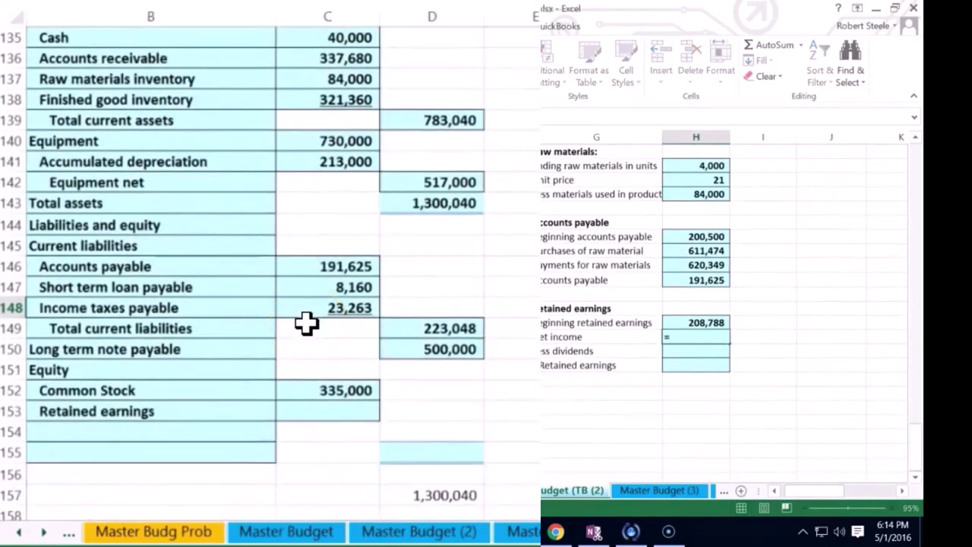
{"action": "scroll", "coordinate": [306, 323], "scroll_direction": "up", "scroll_amount": 4}
{"action": "left_click", "coordinate": [403, 214]}
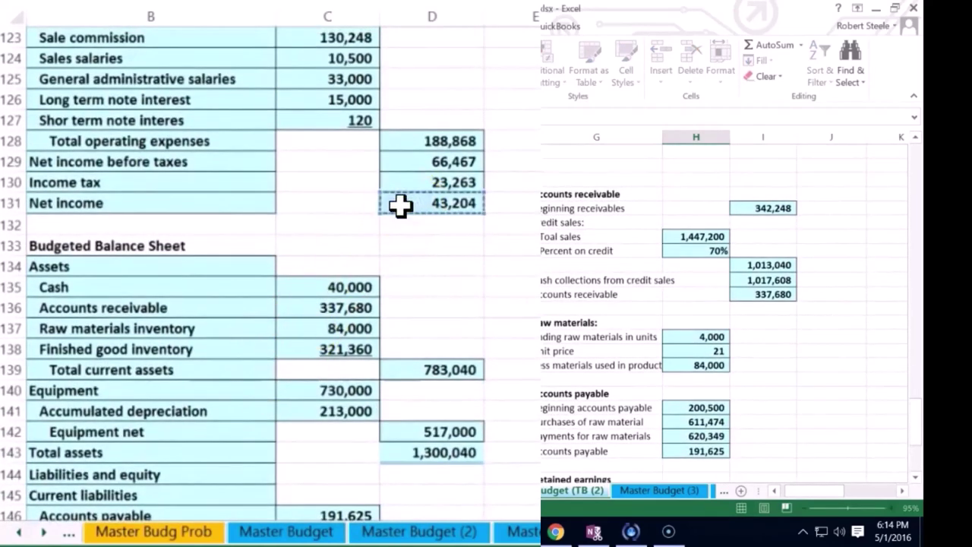
{"action": "key", "text": "Return"}
- Pull the 10,000 dividends total from the cash budget into the schedule
{"action": "scroll", "coordinate": [400, 204], "scroll_direction": "down", "scroll_amount": 3}
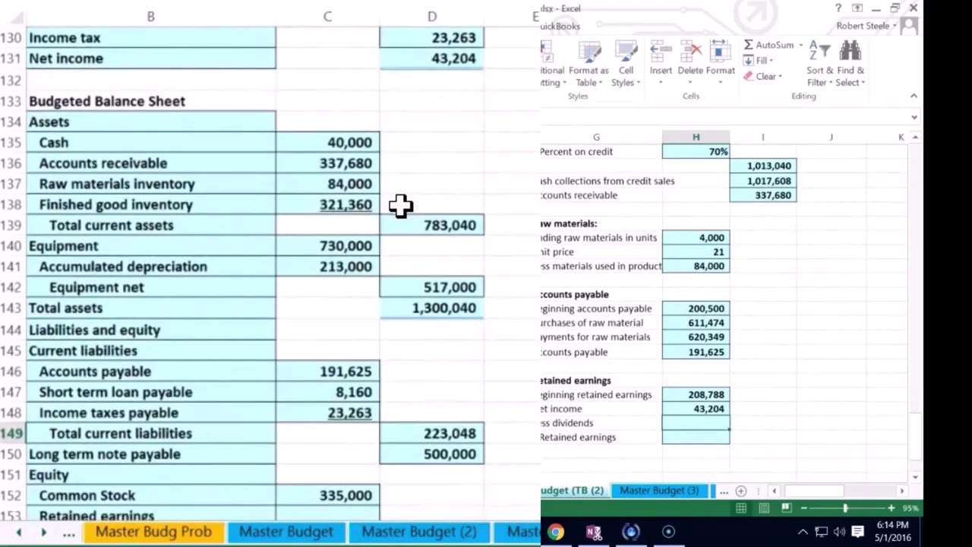
{"action": "scroll", "coordinate": [401, 204], "scroll_direction": "down", "scroll_amount": 1}
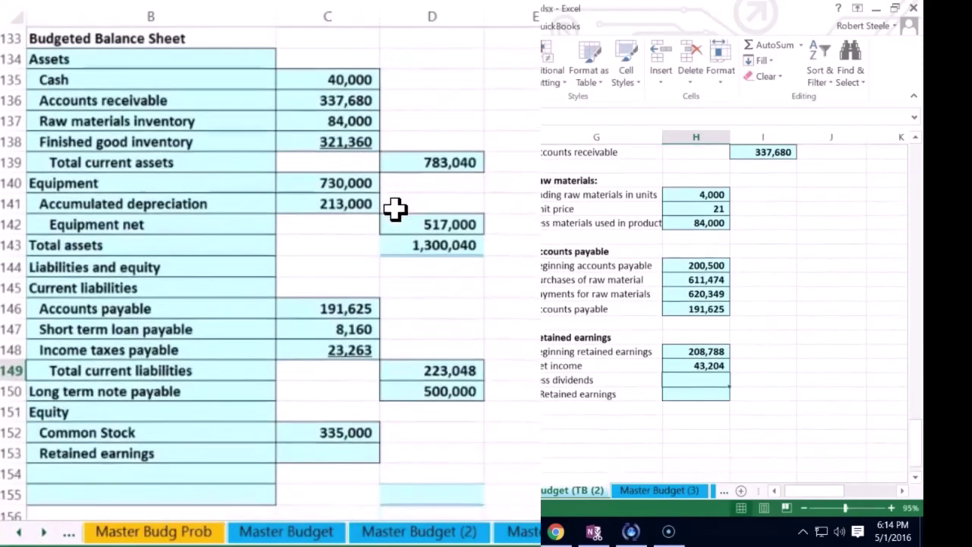
{"action": "type", "text": "="}
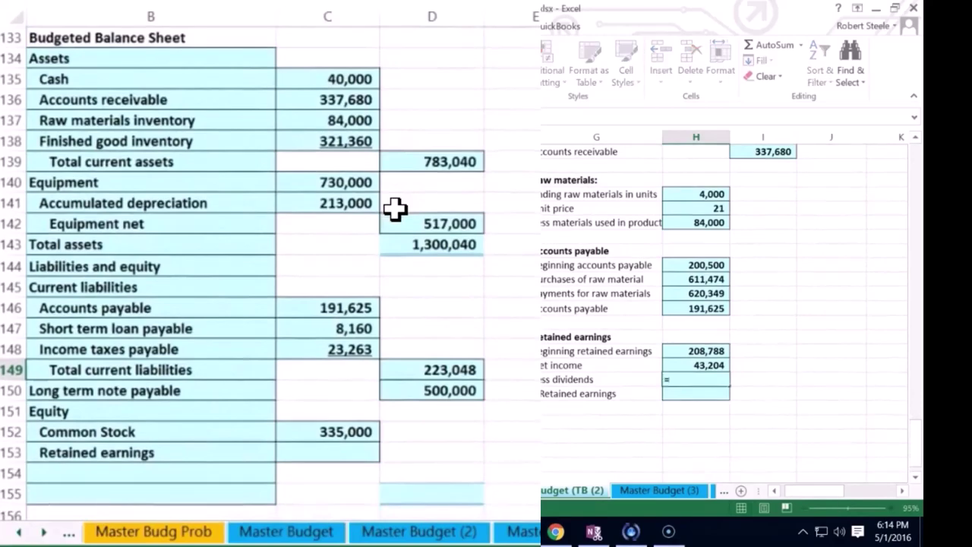
{"action": "scroll", "coordinate": [342, 250], "scroll_direction": "up", "scroll_amount": 9}
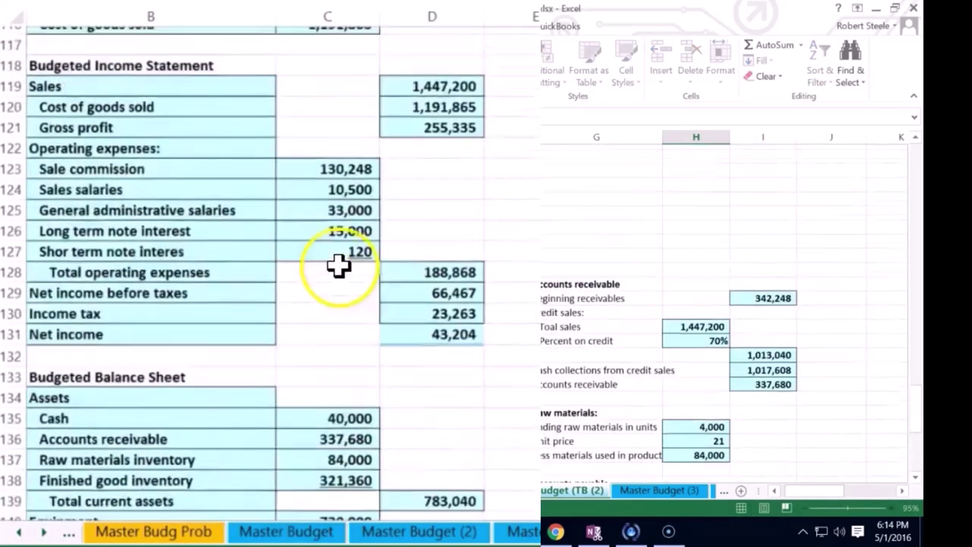
{"action": "scroll", "coordinate": [342, 262], "scroll_direction": "up", "scroll_amount": 8}
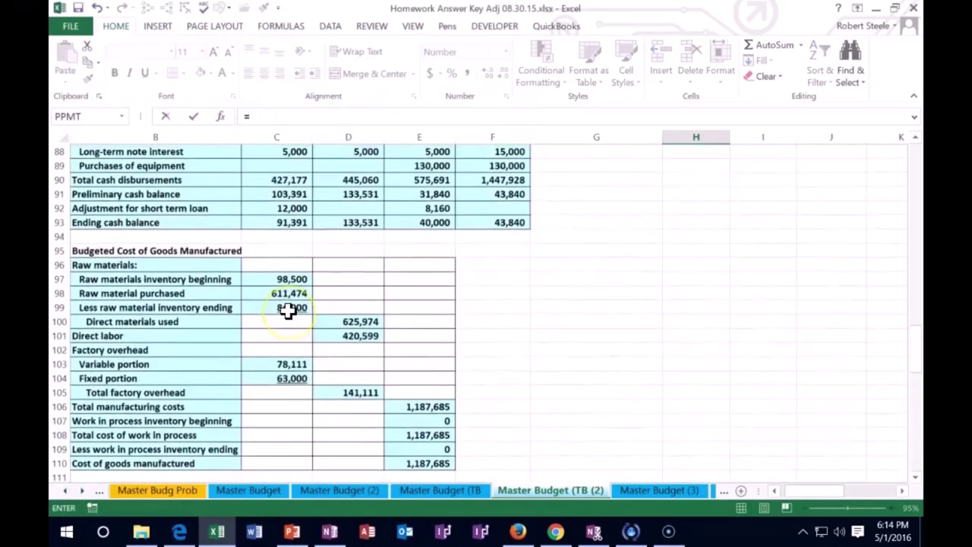
{"action": "scroll", "coordinate": [287, 310], "scroll_direction": "up", "scroll_amount": 1}
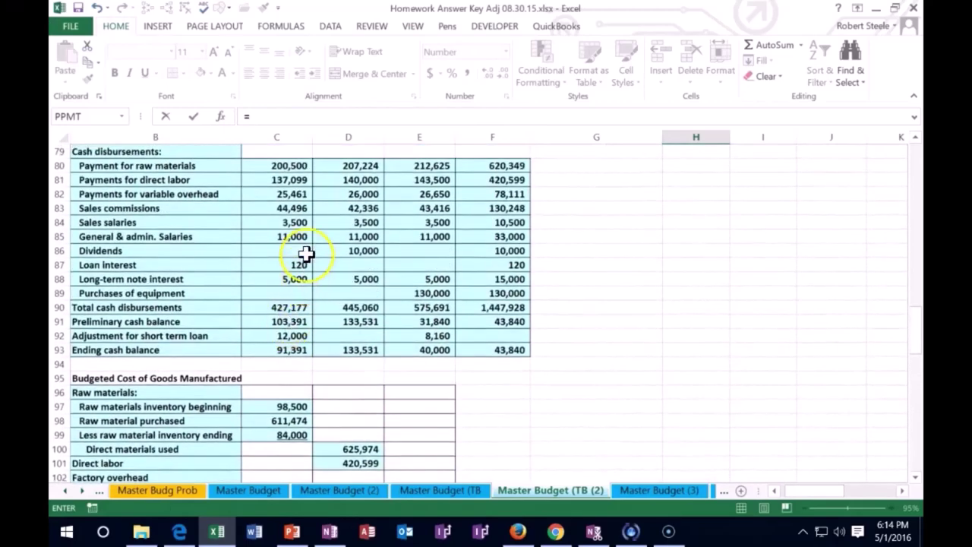
{"action": "left_click", "coordinate": [582, 304]}
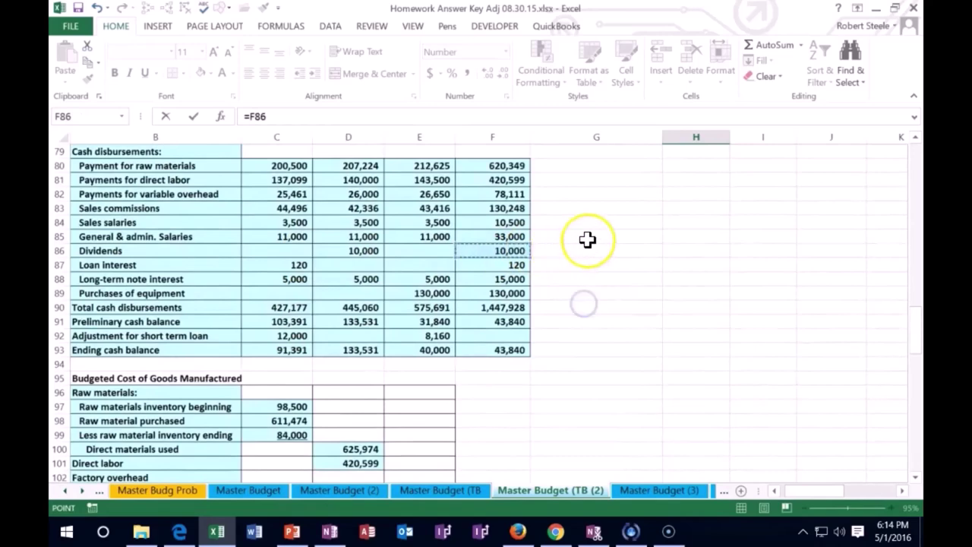
{"action": "key", "text": "Escape"}
{"action": "scroll", "coordinate": [608, 251], "scroll_direction": "down", "scroll_amount": 2}
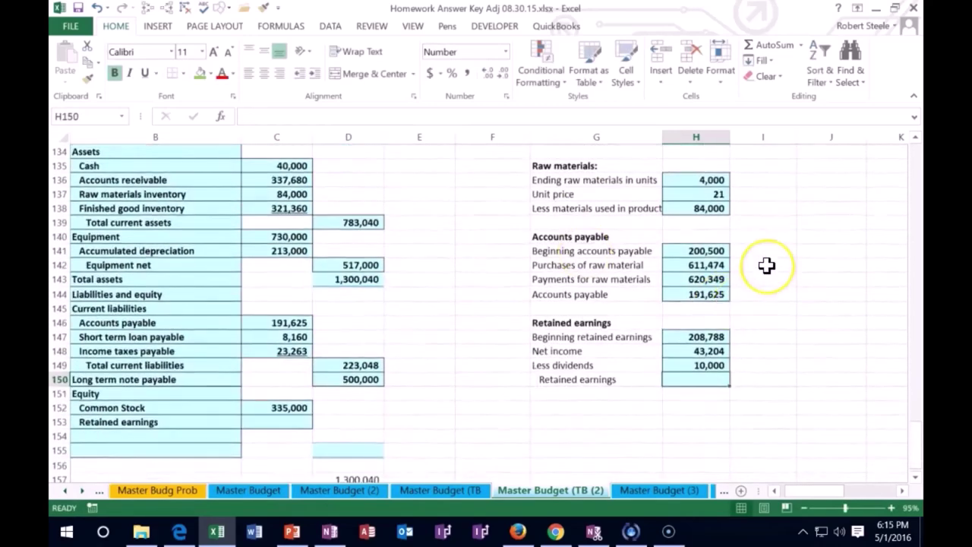
- Compute ending retained earnings of 241,992 as beginning plus net income minus dividends
{"action": "type", "text": "="}
{"action": "left_click", "coordinate": [695, 339]}
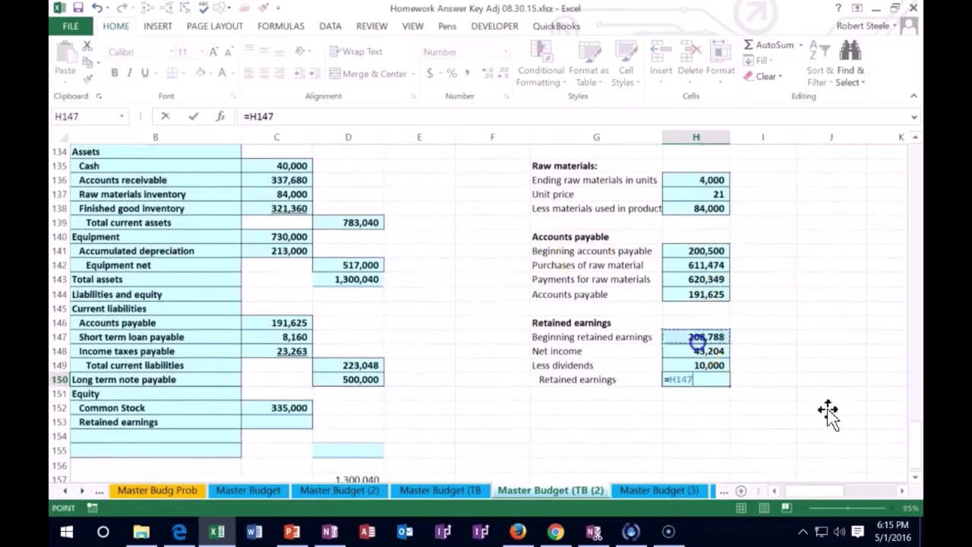
{"action": "type", "text": "+"}
{"action": "left_click", "coordinate": [691, 351]}
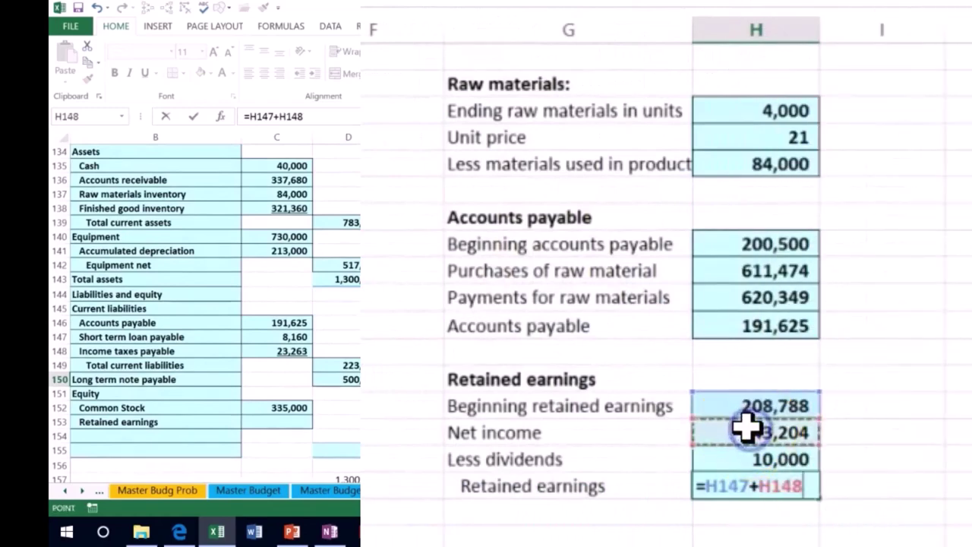
{"action": "left_click", "coordinate": [748, 459]}
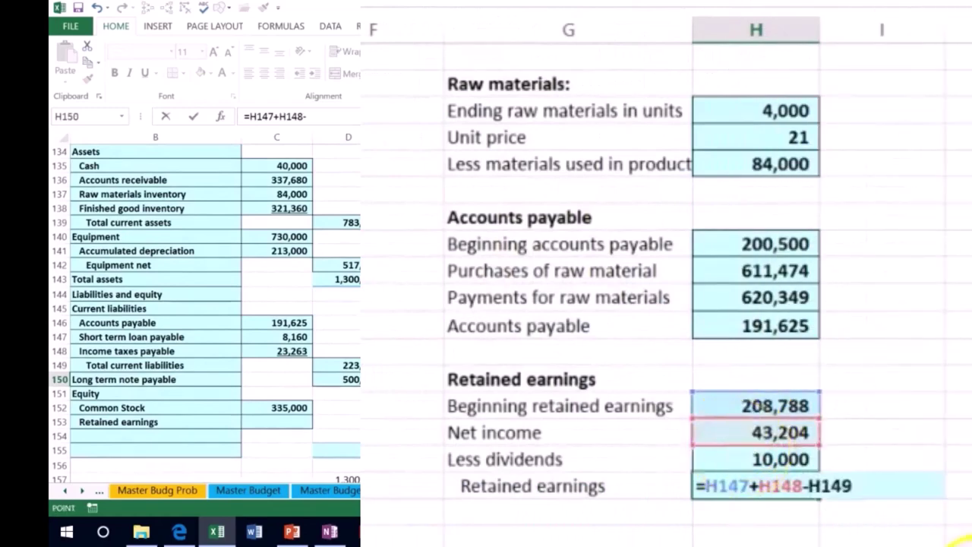
{"action": "key", "text": "Return"}
{"action": "key", "text": "Up"}
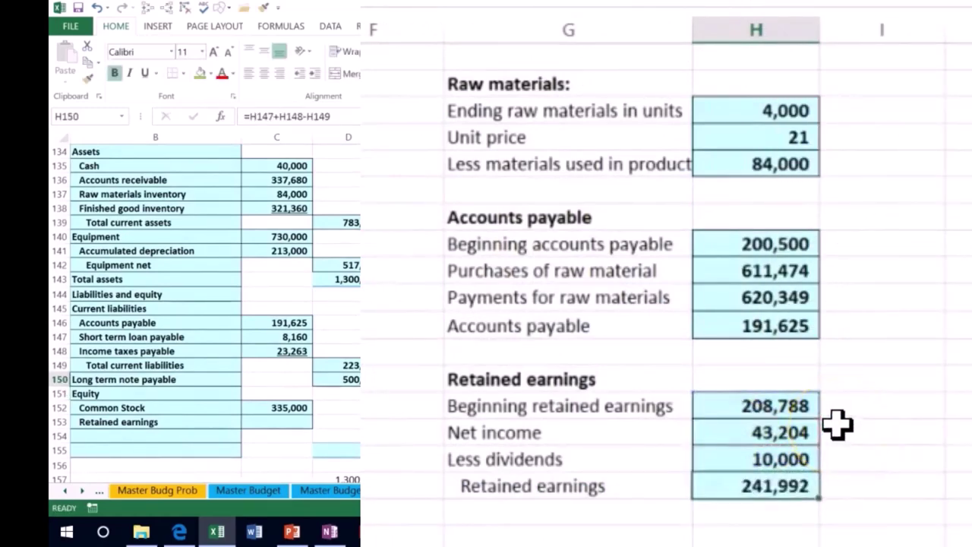
{"action": "scroll", "coordinate": [840, 420], "scroll_direction": "down", "scroll_amount": 1}
- Link balance sheet retained earnings to the schedule's 241,992 and add the Total Stockholder's Equity label
{"action": "left_click", "coordinate": [292, 380]}
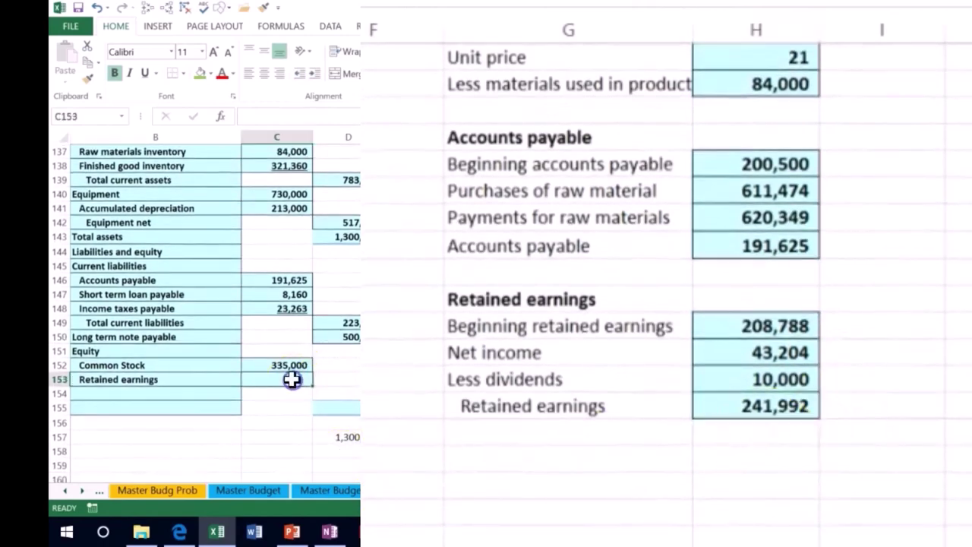
{"action": "type", "text": "="}
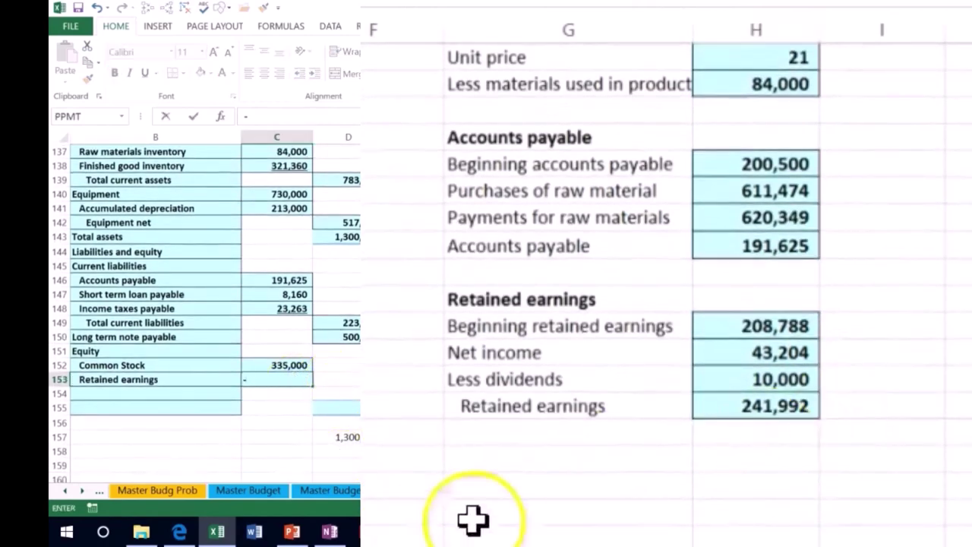
{"action": "left_click", "coordinate": [753, 406]}
{"action": "key", "text": "Return"}
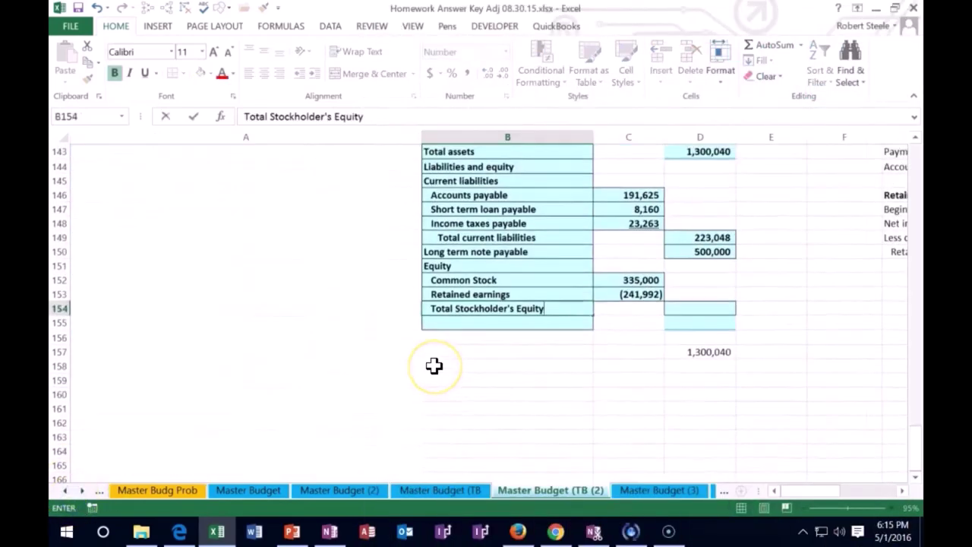
{"action": "key", "text": "Tab"}
{"action": "key", "text": "Tab"}
{"action": "left_click", "coordinate": [590, 320]}
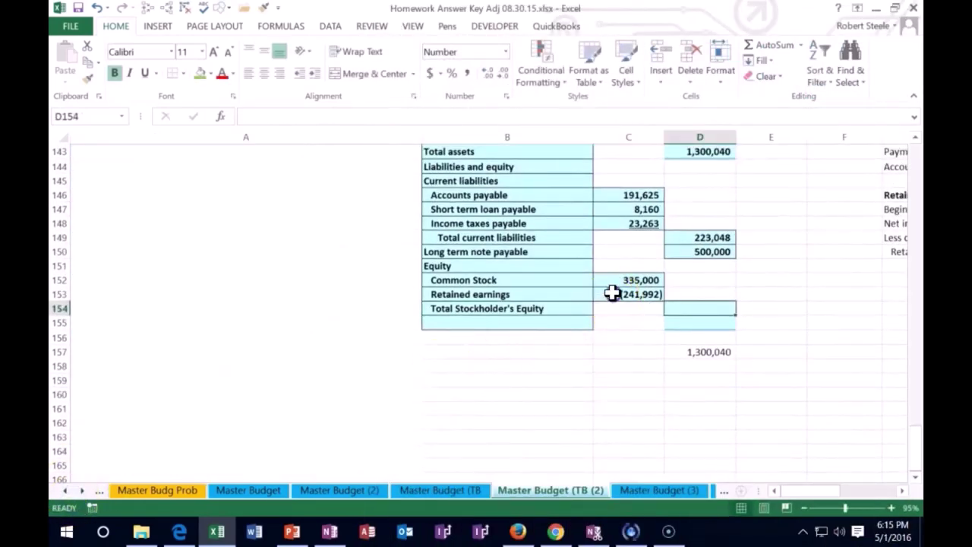
{"action": "left_click", "coordinate": [612, 294]}
{"action": "left_click", "coordinate": [258, 116]}
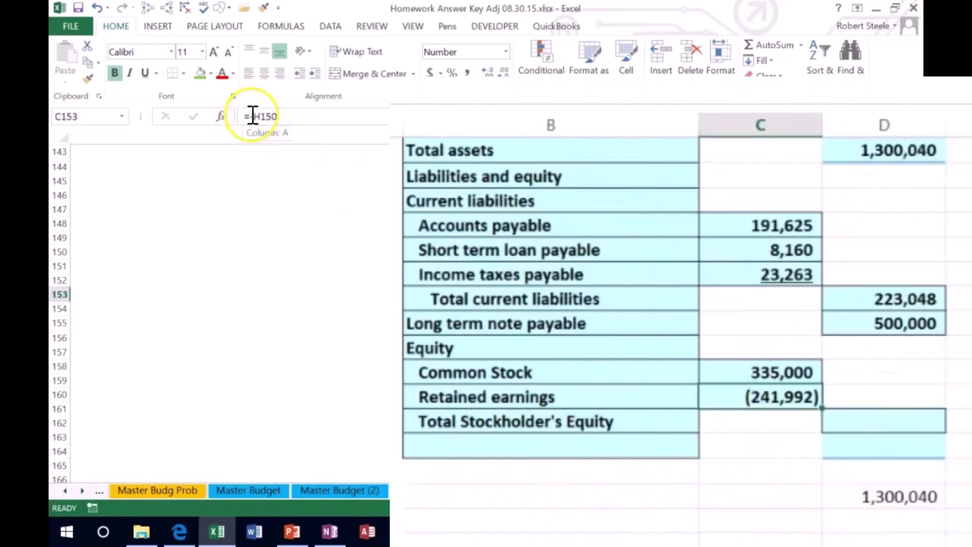
{"action": "left_click", "coordinate": [253, 116]}
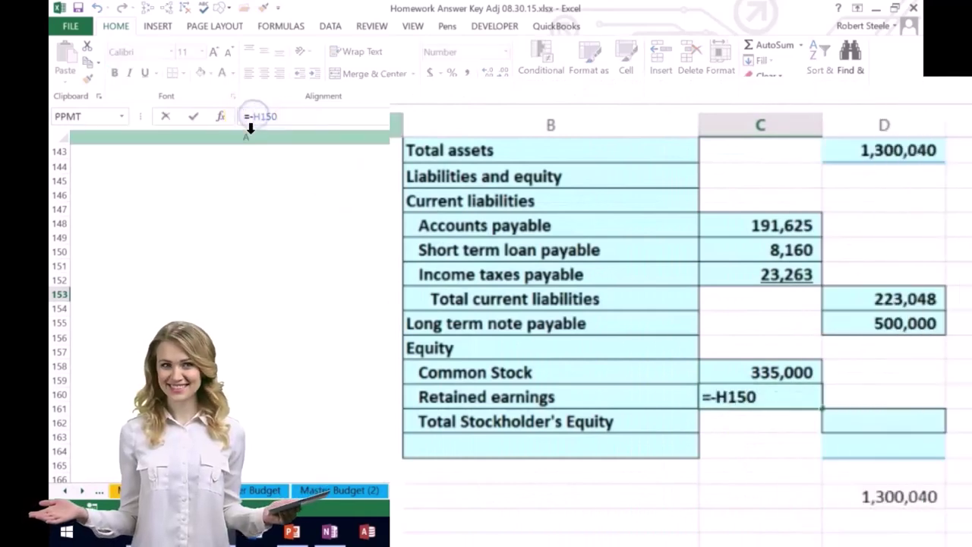
{"action": "key", "text": "Return"}
- Sum Common Stock and retained earnings into Total Stockholder's Equity of 576,992
{"action": "key", "text": "Right"}
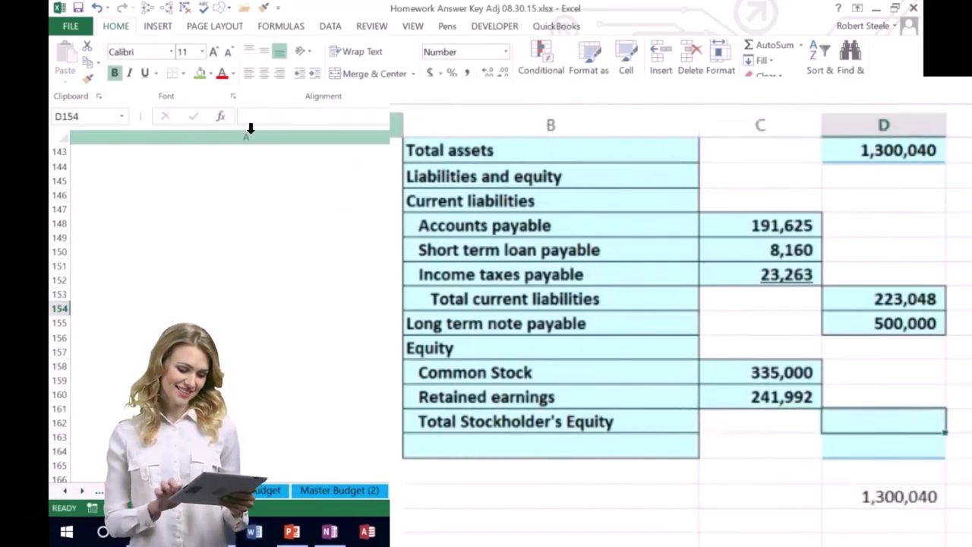
{"action": "type", "text": "="}
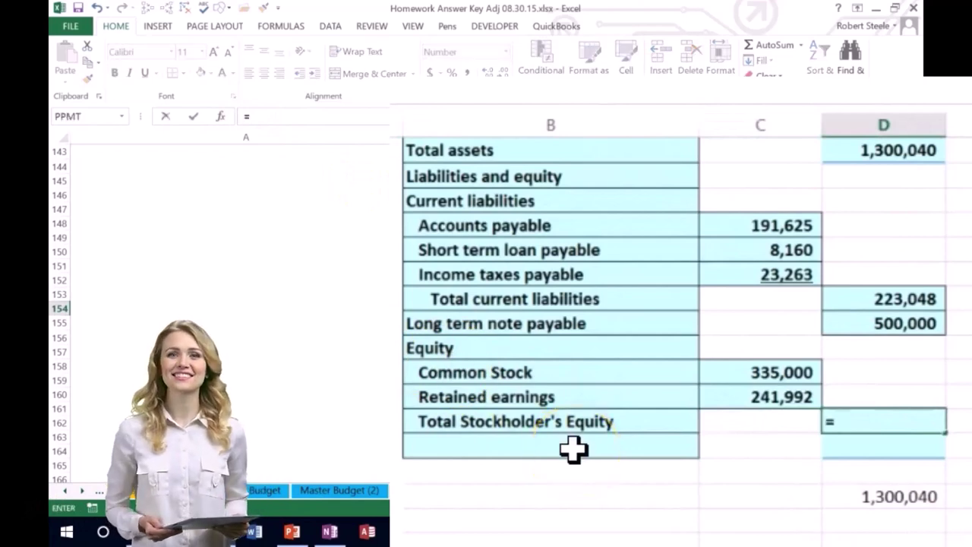
{"action": "type", "text": "sum("}
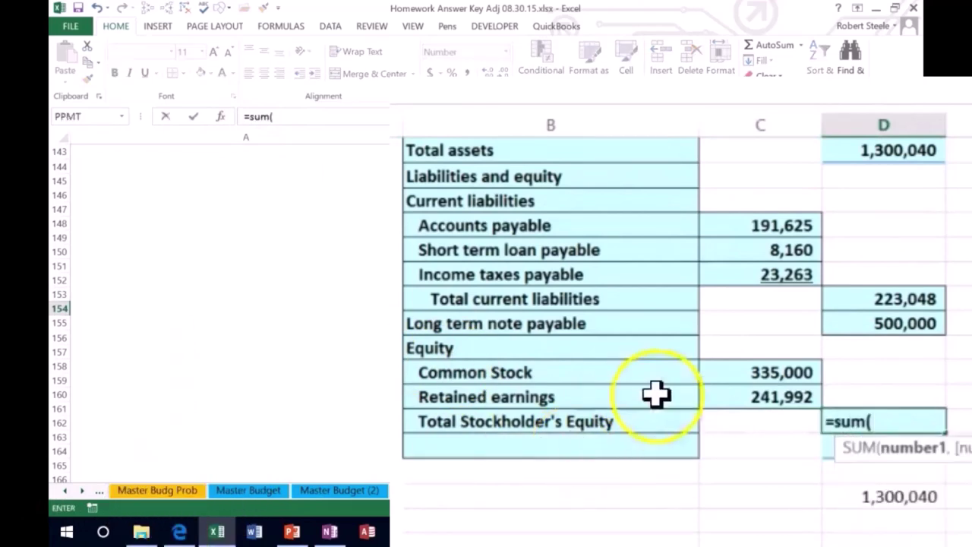
{"action": "left_click", "coordinate": [749, 370]}
{"action": "mouse_move", "coordinate": [749, 378]}
{"action": "left_mouse_down"}
{"action": "mouse_move", "coordinate": [745, 393]}
{"action": "mouse_move", "coordinate": [738, 388]}
{"action": "left_mouse_up"}
{"action": "key", "text": "Return"}
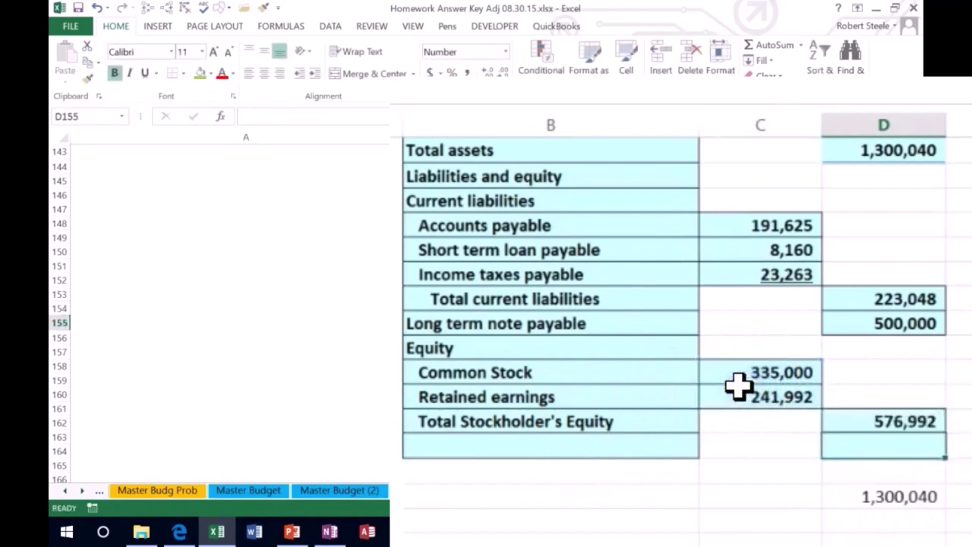
- Add Total liabilities and equity as =SUM(D149:D154), giving 1,300,040
{"action": "left_click", "coordinate": [565, 445]}
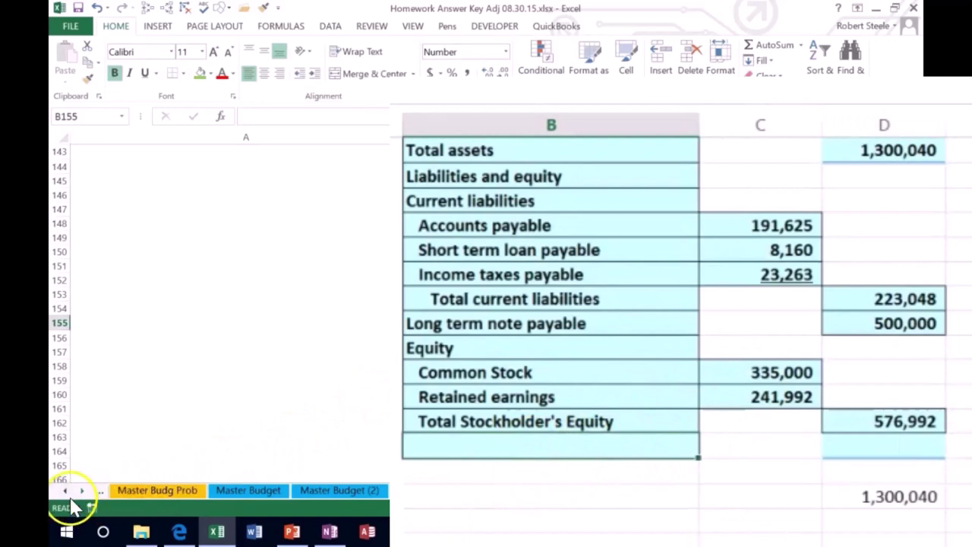
{"action": "scroll", "coordinate": [499, 531], "scroll_direction": "up", "scroll_amount": 2}
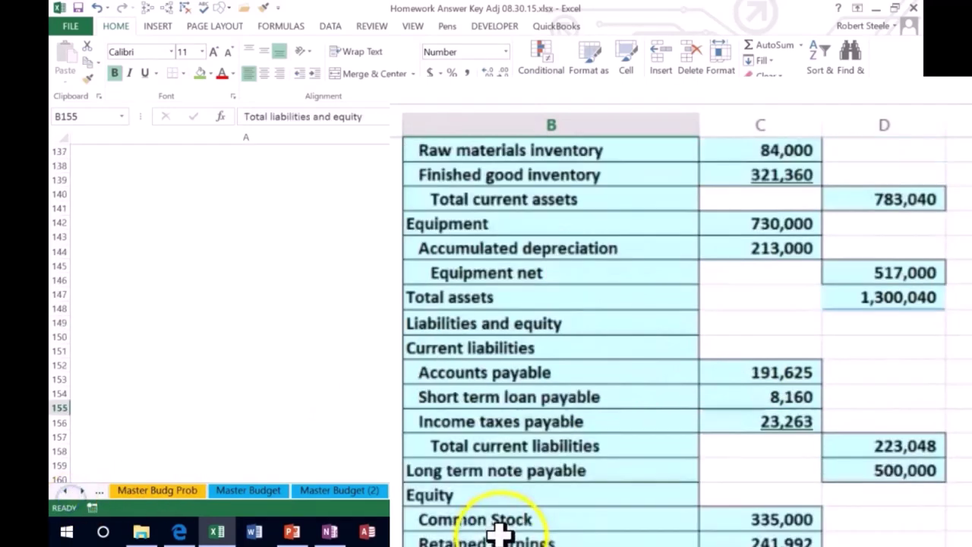
{"action": "key", "text": "Right"}
{"action": "key", "text": "Right"}
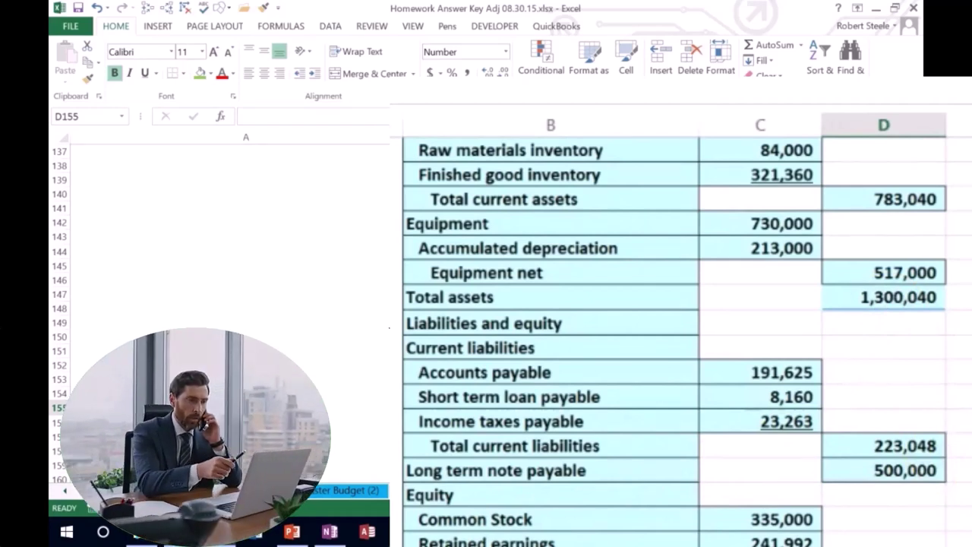
{"action": "type", "text": "=sum"}
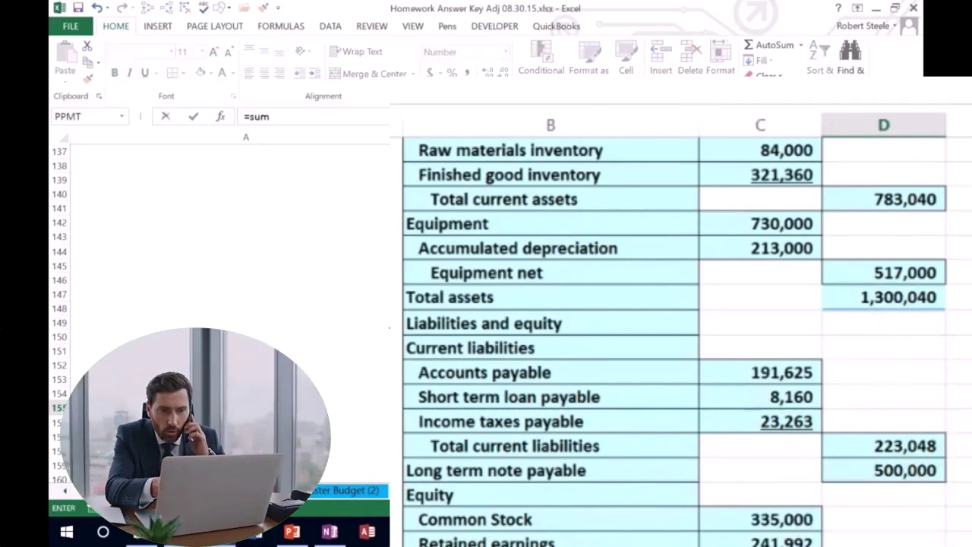
{"action": "type", "text": "("}
{"action": "left_click", "coordinate": [919, 438]}
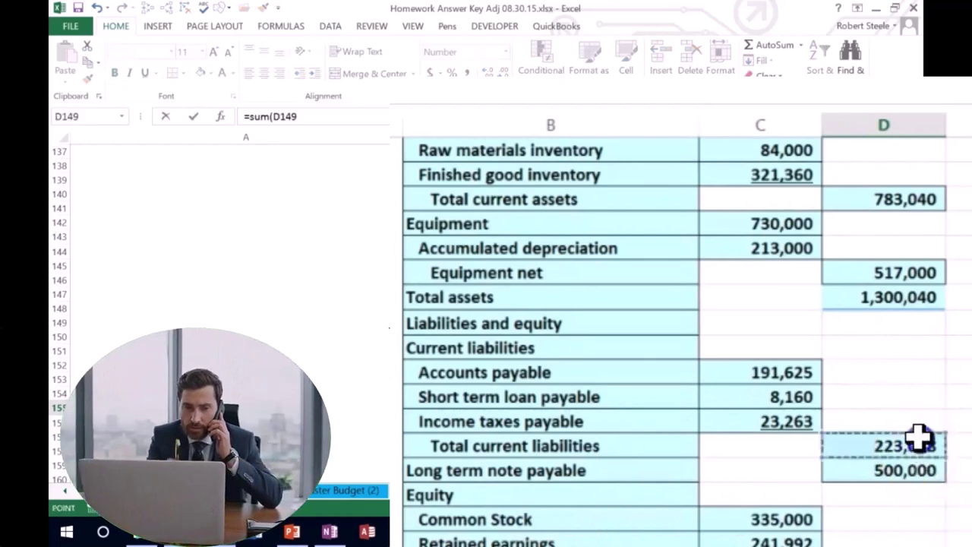
{"action": "left_click_drag", "start_coordinate": [919, 438], "coordinate": [916, 542]}
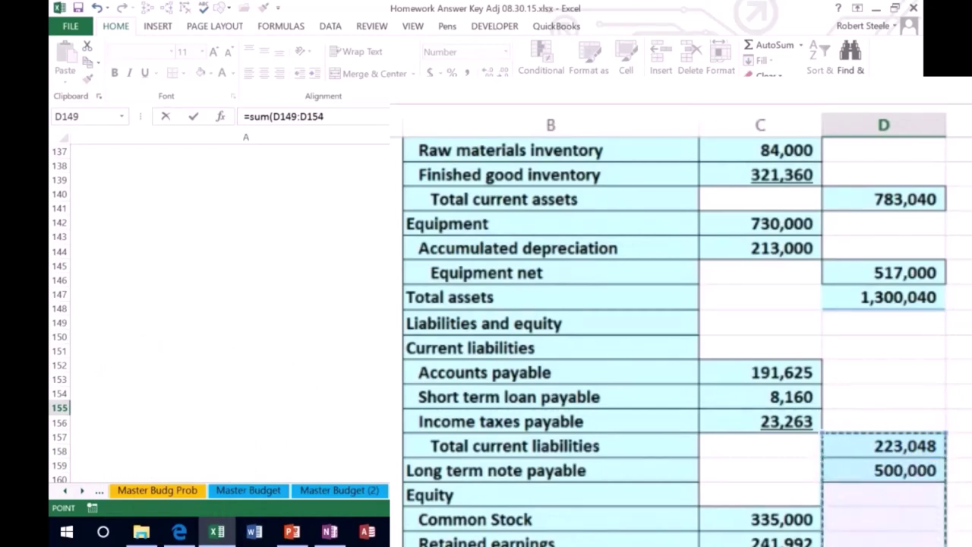
{"action": "key", "text": "Return"}
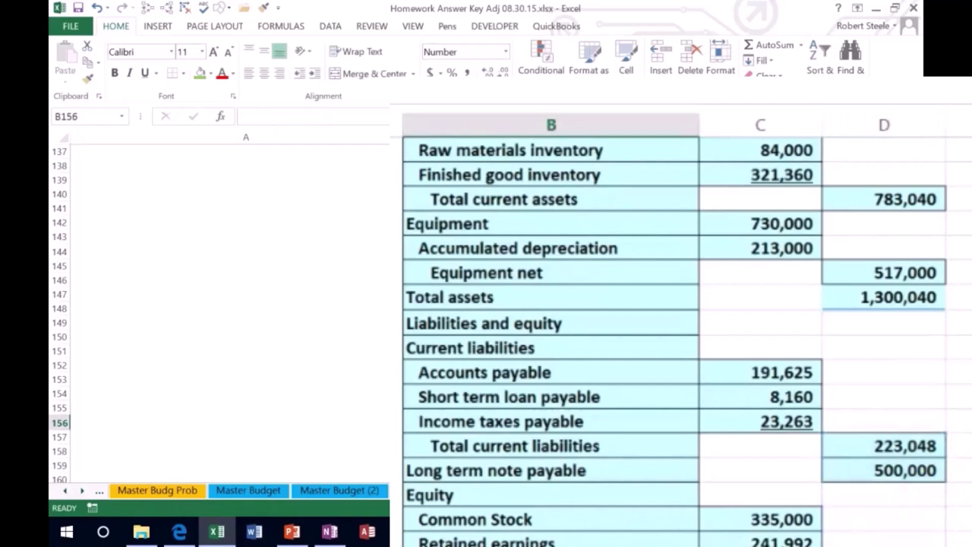
- Shade the total assets and total liabilities and equity cells green
{"action": "right_click", "coordinate": [920, 297]}
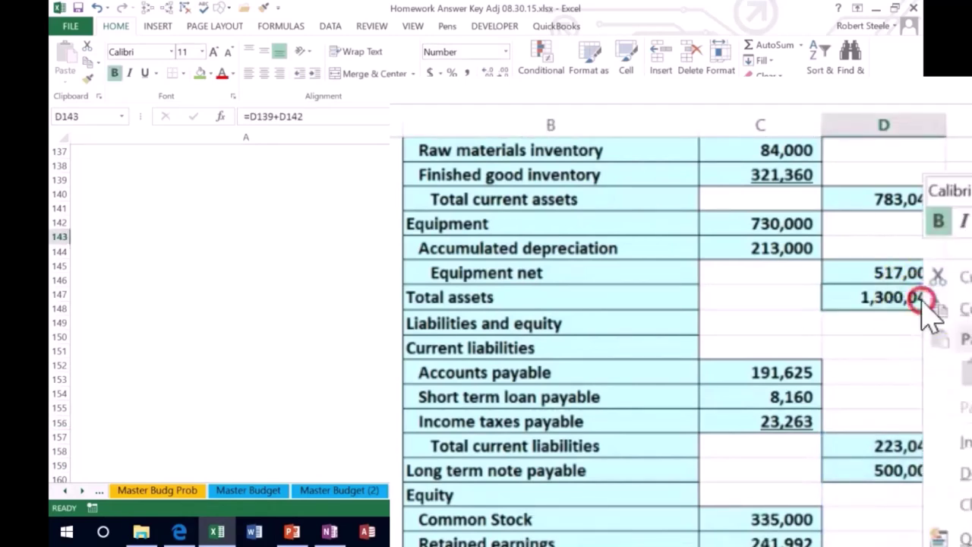
{"action": "left_click", "coordinate": [114, 38]}
{"action": "right_click", "coordinate": [886, 322]}
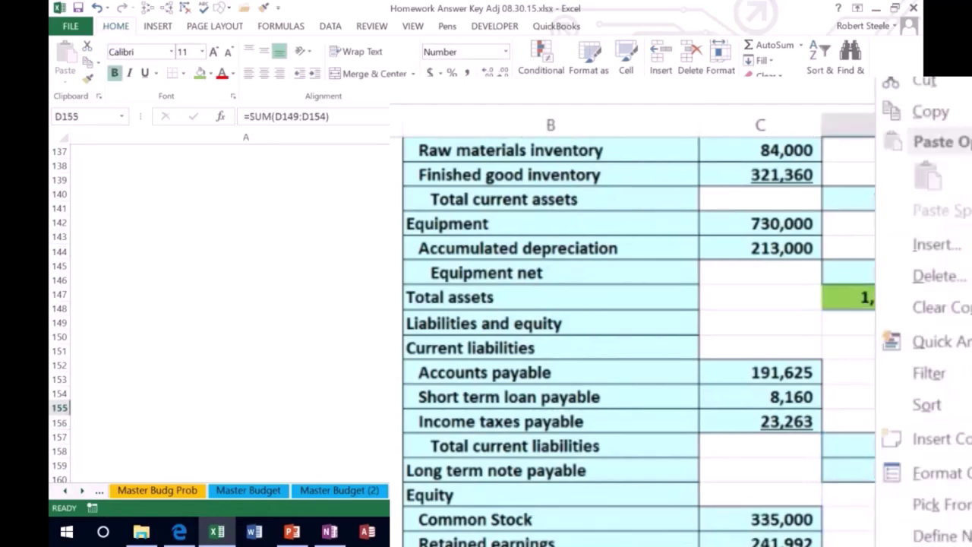